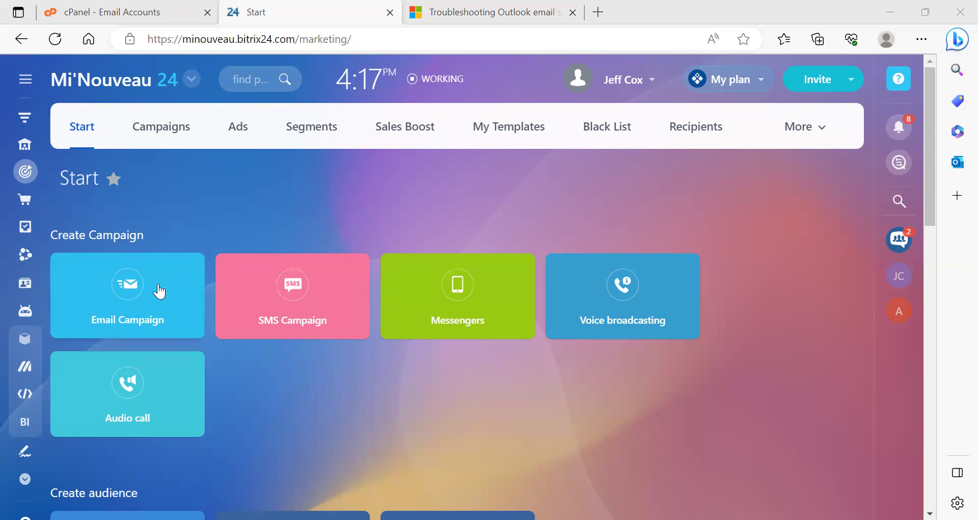
# Start a new email campaign in Marketing using the standard Custom HTML template.
pyautogui.moveTo(27, 134)
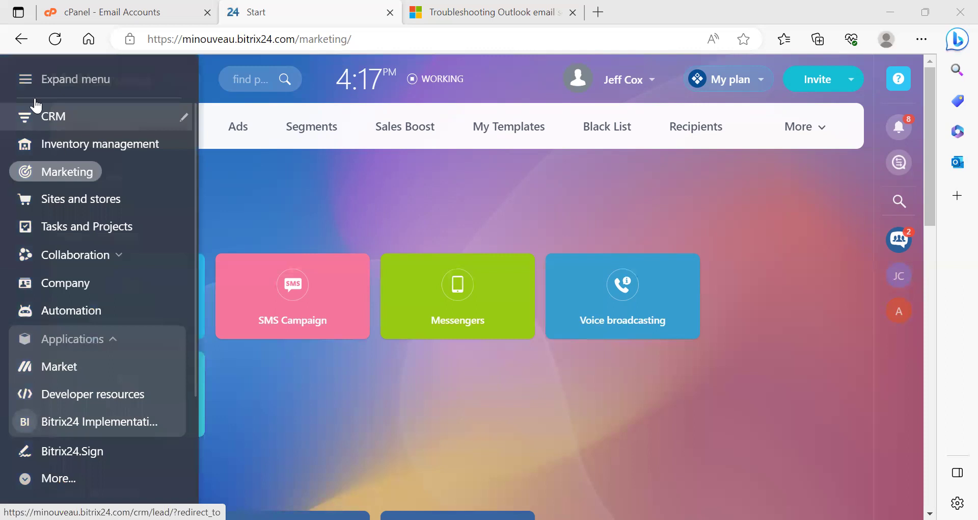
pyautogui.click(51, 177)
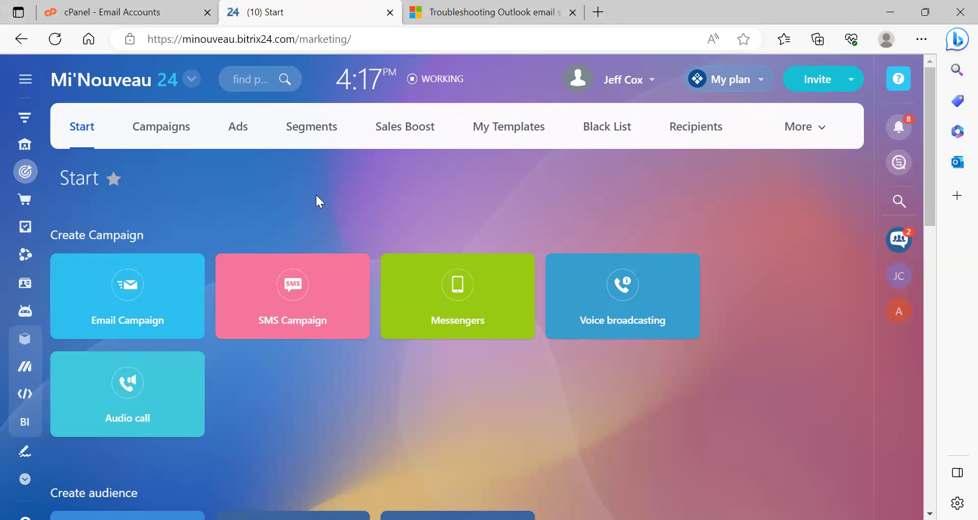
pyautogui.click(169, 286)
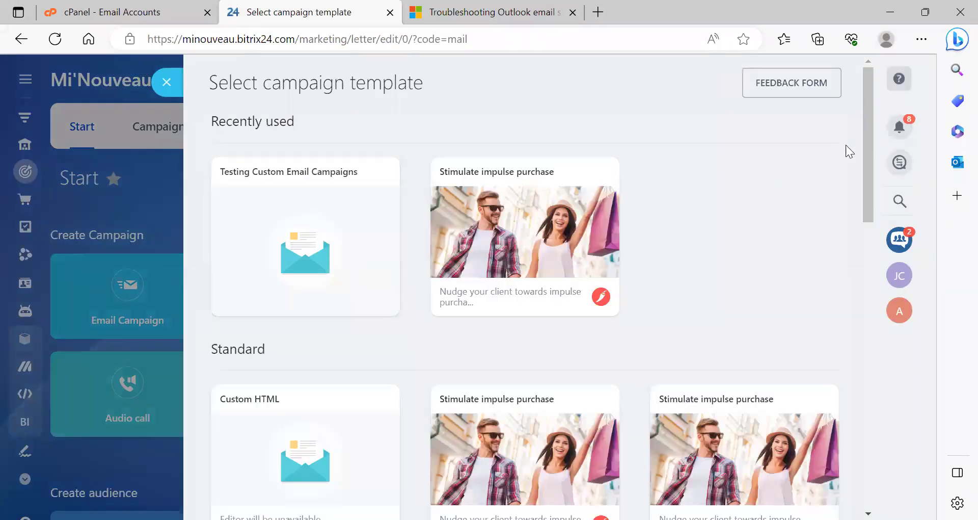
pyautogui.moveTo(869, 136); pyautogui.dragTo(868, 203)
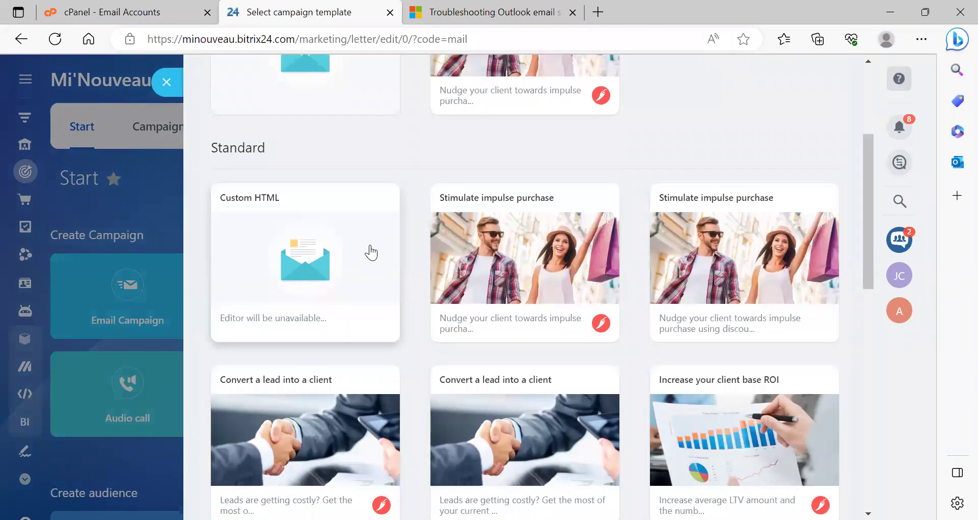
pyautogui.click(308, 243)
pyautogui.click(267, 391)
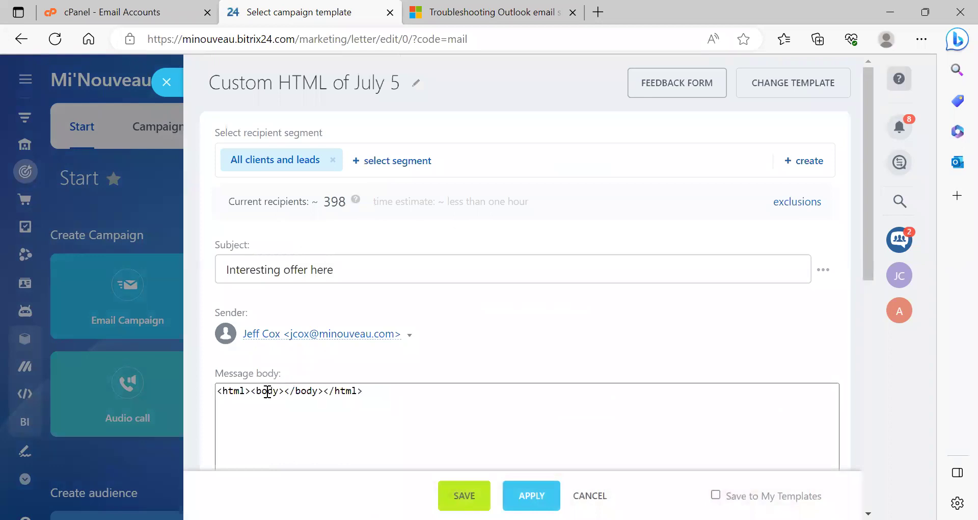
# Put each html and body tag of the message body on its own line and close the campaign without saving.
pyautogui.click(251, 392)
pyautogui.press('Return')
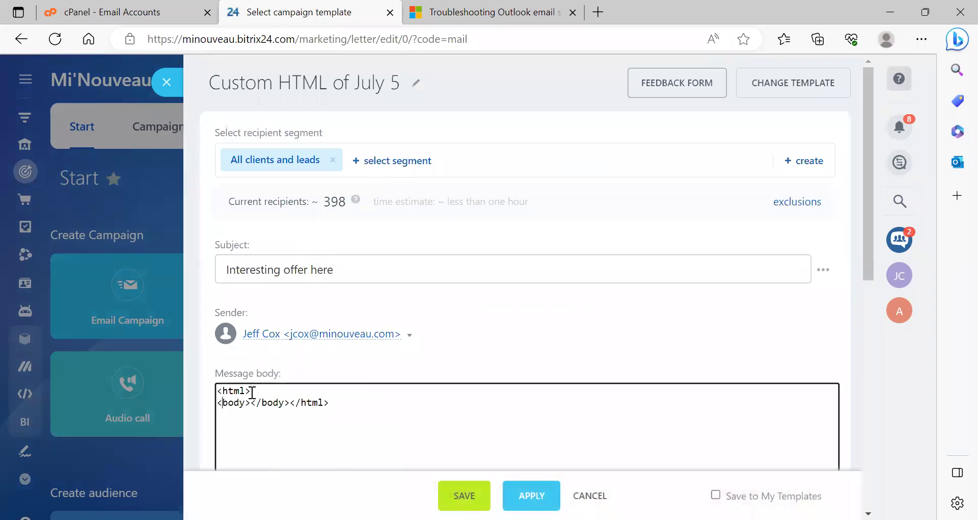
pyautogui.press('Return')
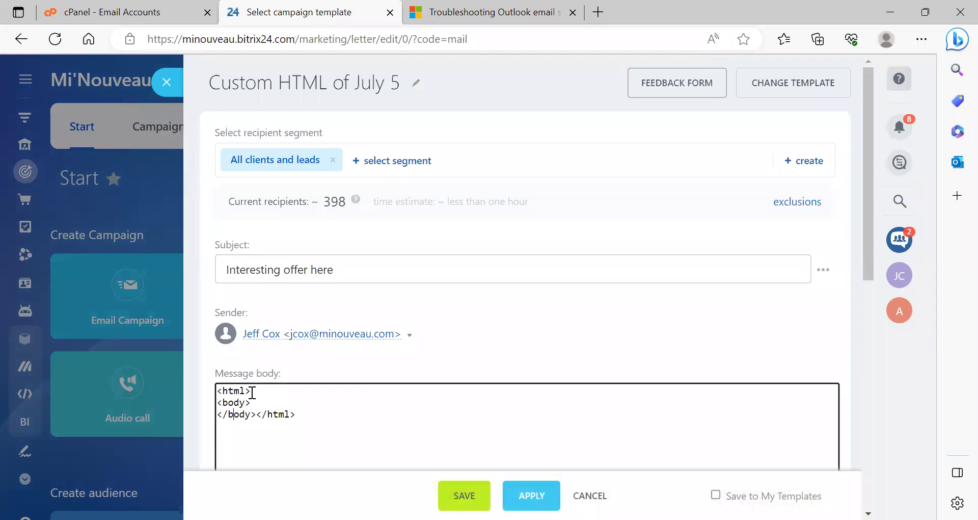
pyautogui.press('Right')
pyautogui.press('Return')
pyautogui.click(164, 89)
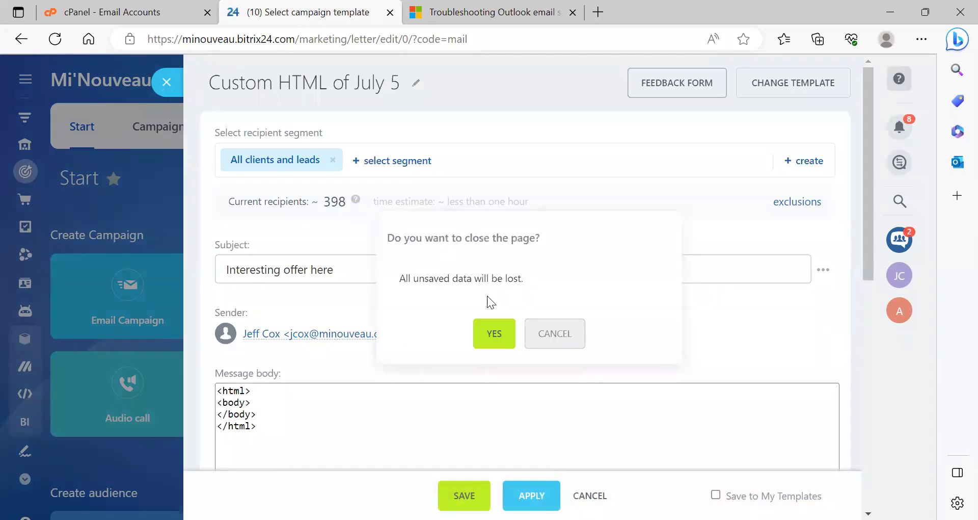
pyautogui.click(494, 333)
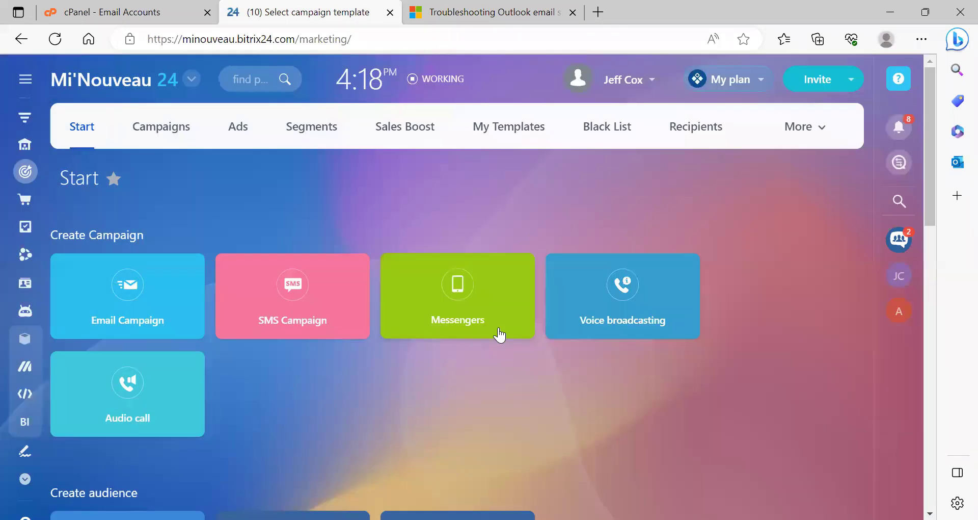
# Start an email campaign from the recently used Stimulate impulse purchase template and remove the All clients and leads recipient segment.
pyautogui.click(131, 299)
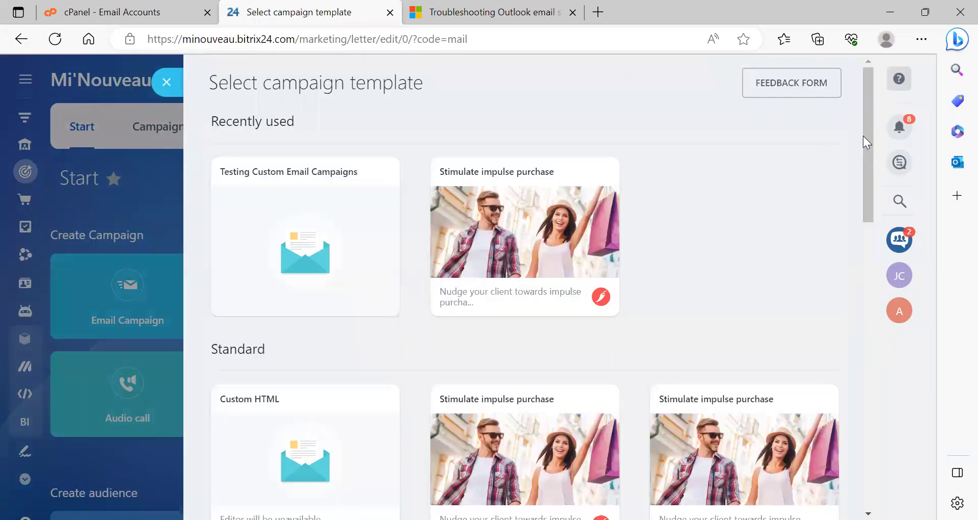
pyautogui.moveTo(863, 136)
pyautogui.mouseDown()
pyautogui.moveTo(864, 173)
pyautogui.moveTo(860, 151)
pyautogui.mouseUp()
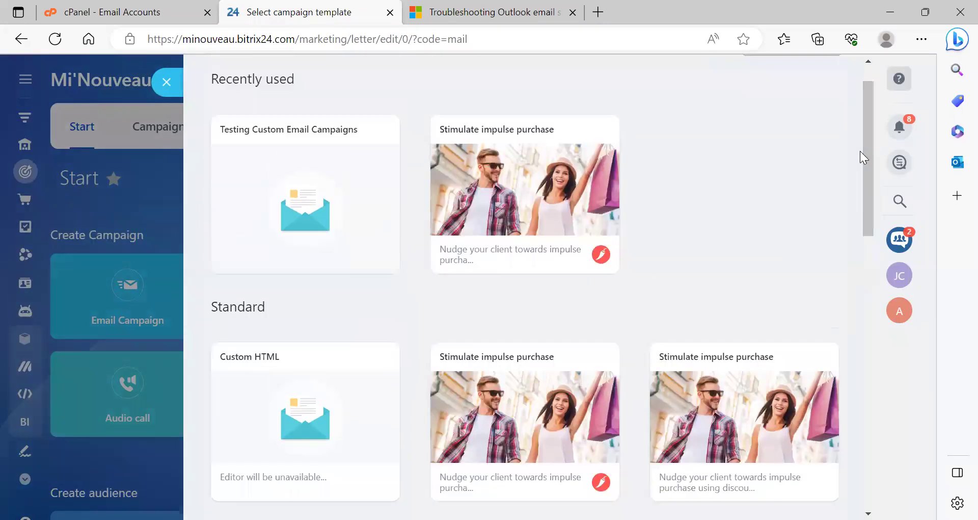
pyautogui.click(559, 181)
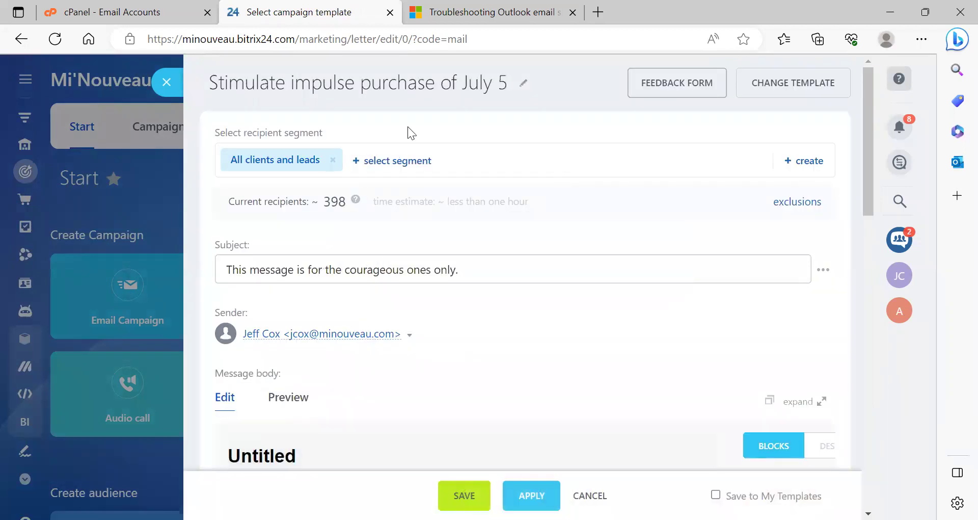
pyautogui.click(333, 162)
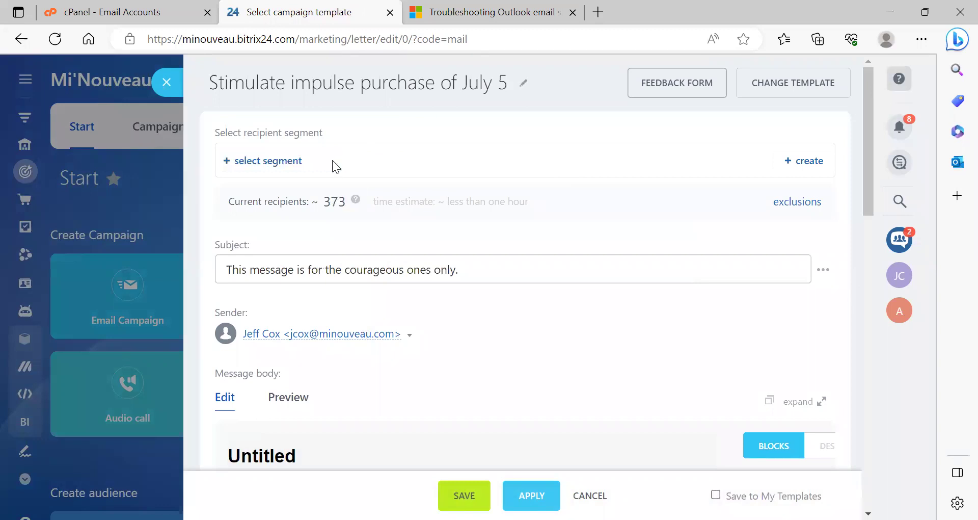
pyautogui.click(525, 88)
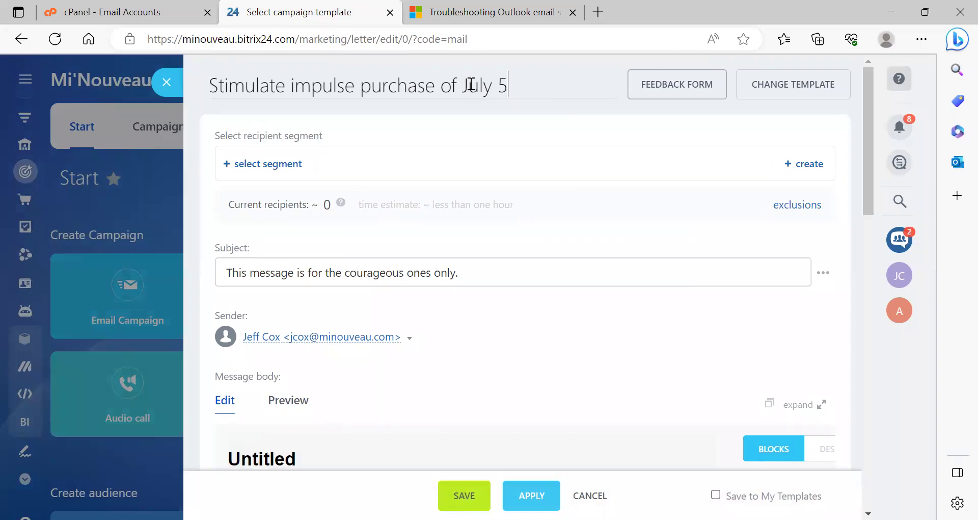
pyautogui.moveTo(463, 84); pyautogui.dragTo(195, 96)
pyautogui.click(196, 96)
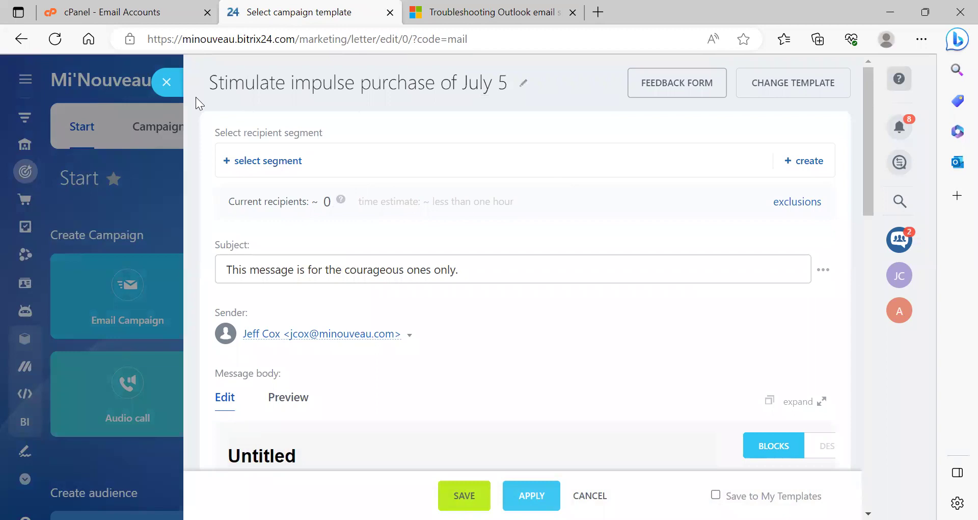
# Replace the campaign title's wording before the date so that it reads "Test Email Campaign Template July 5".
pyautogui.click(528, 89)
pyautogui.write('Test Emial')
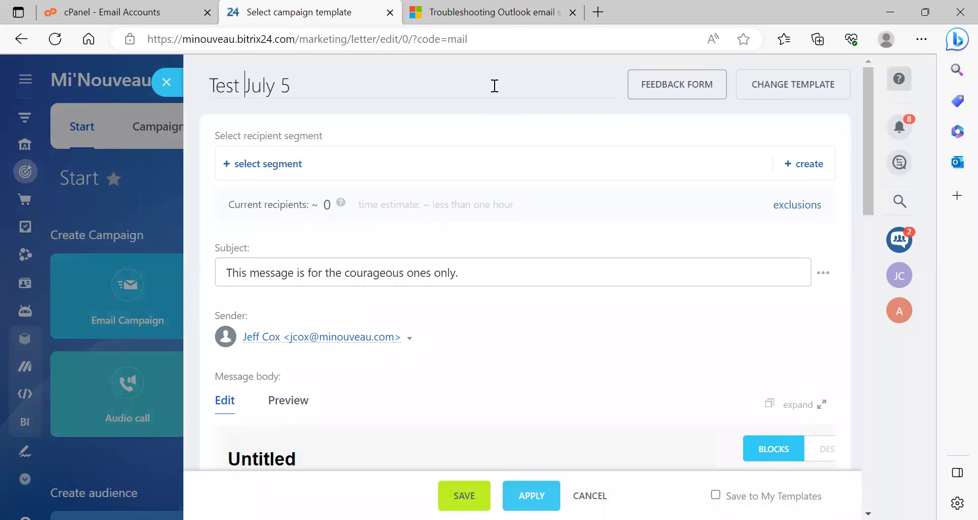
pyautogui.press('BackSpace')
pyautogui.press('BackSpace')
pyautogui.press('BackSpace')
pyautogui.write('ail ')
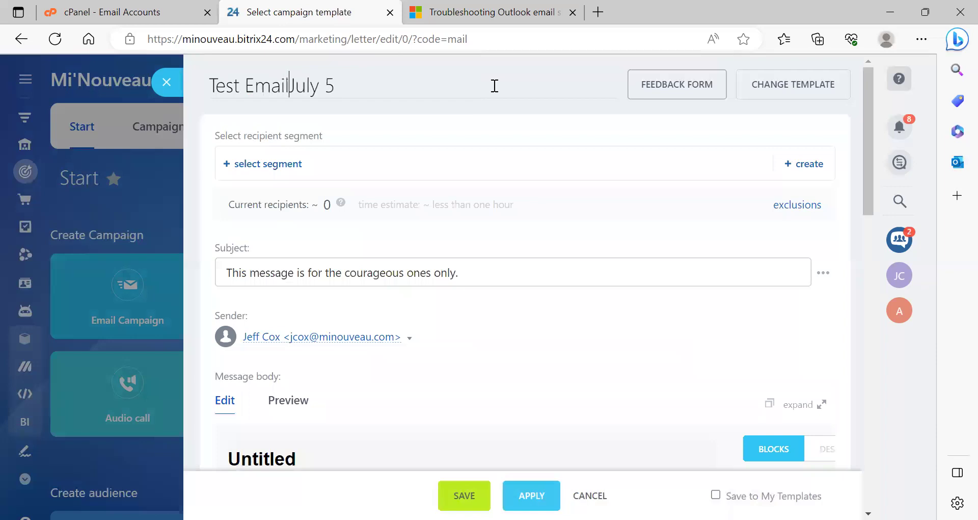
pyautogui.write('Campaign')
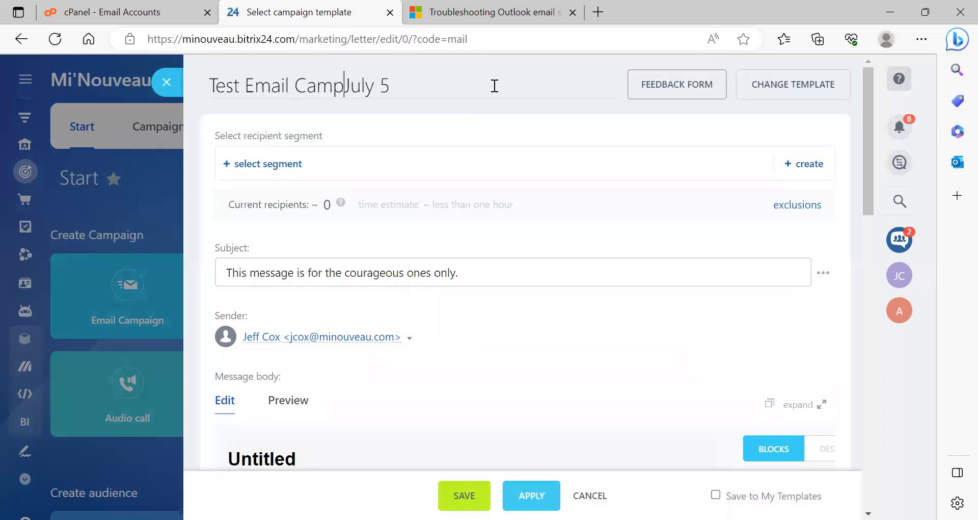
pyautogui.write(' Template')
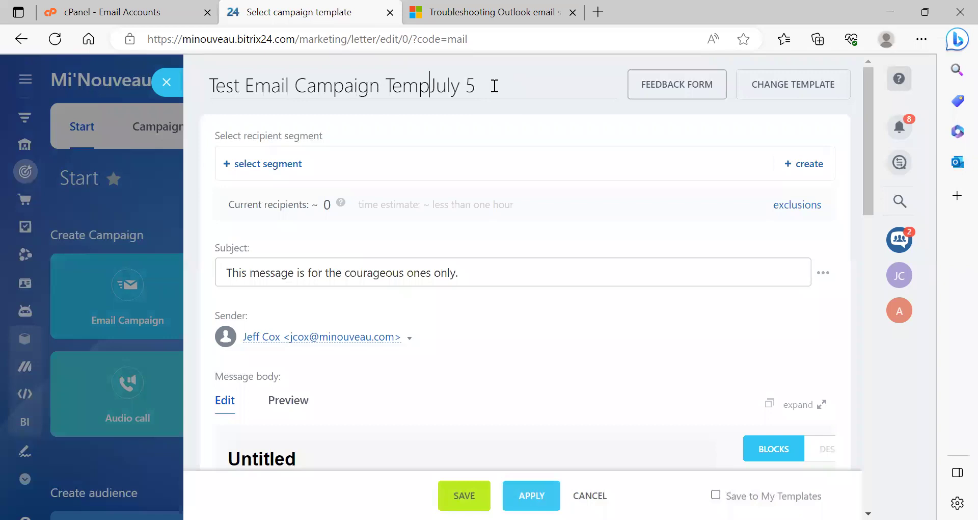
# Add the prefix "JC" at the beginning of the campaign title.
pyautogui.press('Left')
pyautogui.press('Left')
pyautogui.press('Left')
pyautogui.press('Left')
pyautogui.press('Left')
pyautogui.press('Left')
pyautogui.press('Left')
pyautogui.press('Left')
pyautogui.press('Left')
pyautogui.press('Left')
pyautogui.press('Left')
pyautogui.press('Left')
pyautogui.press('Left')
pyautogui.press('Left')
pyautogui.press('Left')
pyautogui.press('Left')
pyautogui.press('Left')
pyautogui.press('Left')
pyautogui.press('Left')
pyautogui.press('Left')
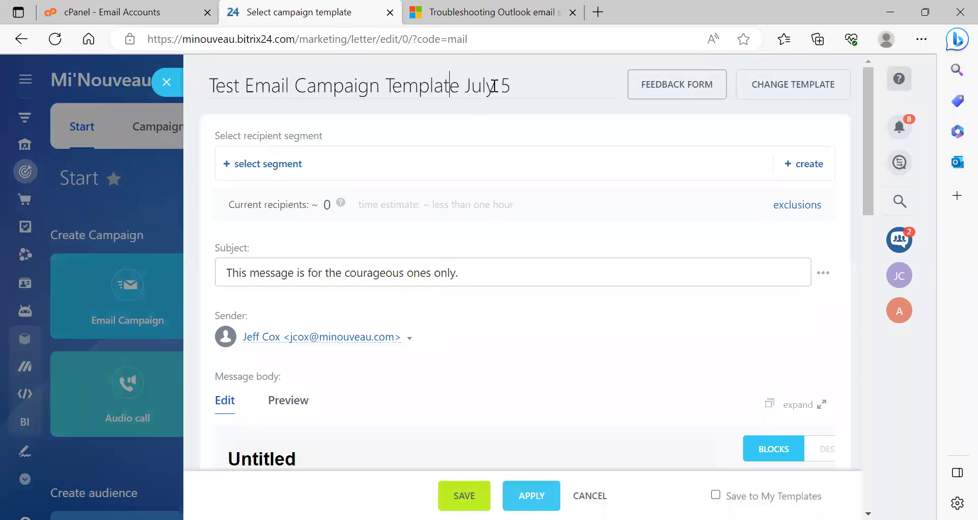
pyautogui.write('JC')
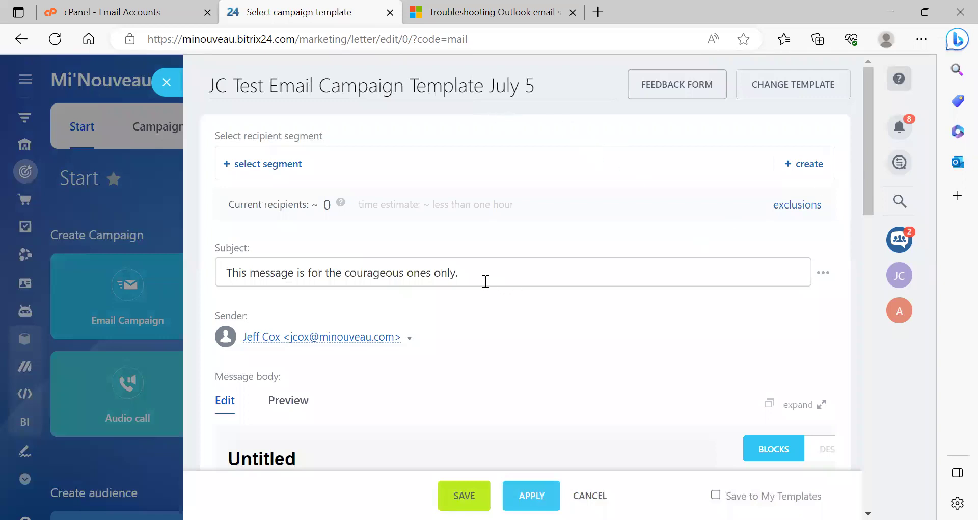
# Replace the email subject with "Test Template for Email Campaign".
pyautogui.moveTo(474, 278); pyautogui.dragTo(251, 247)
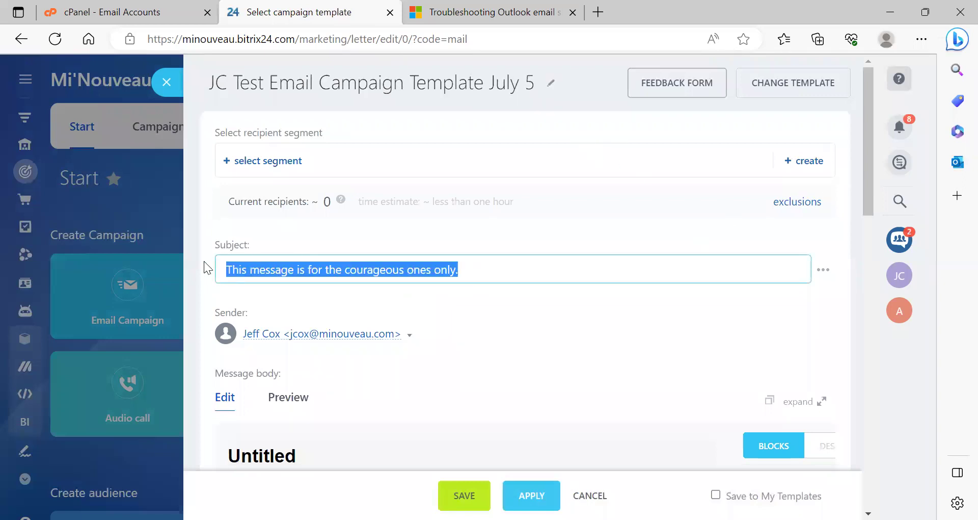
pyautogui.write('Test')
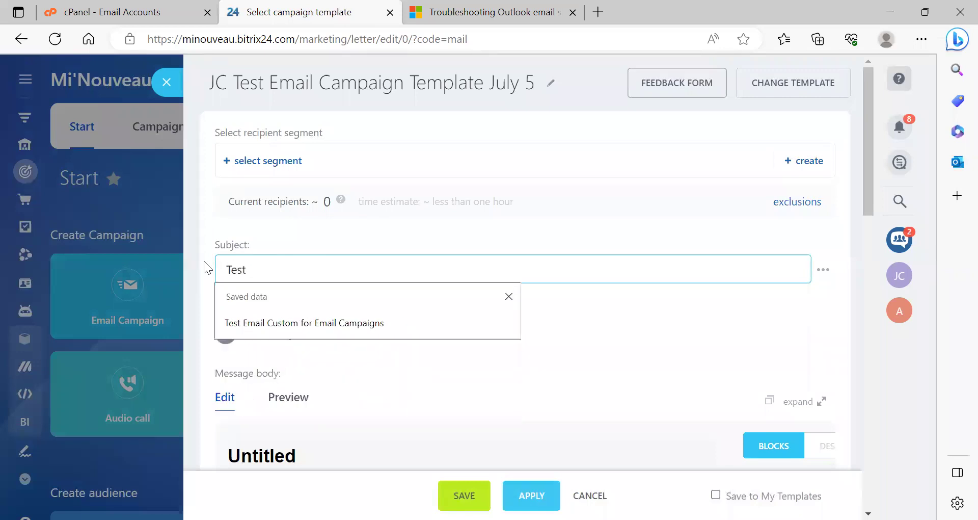
pyautogui.write(' Template')
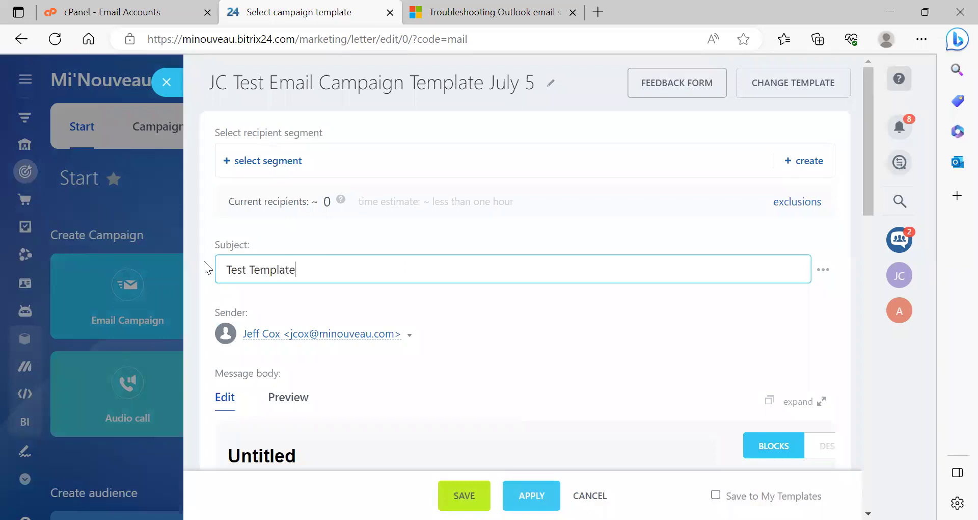
pyautogui.write(' for Email Campaign')
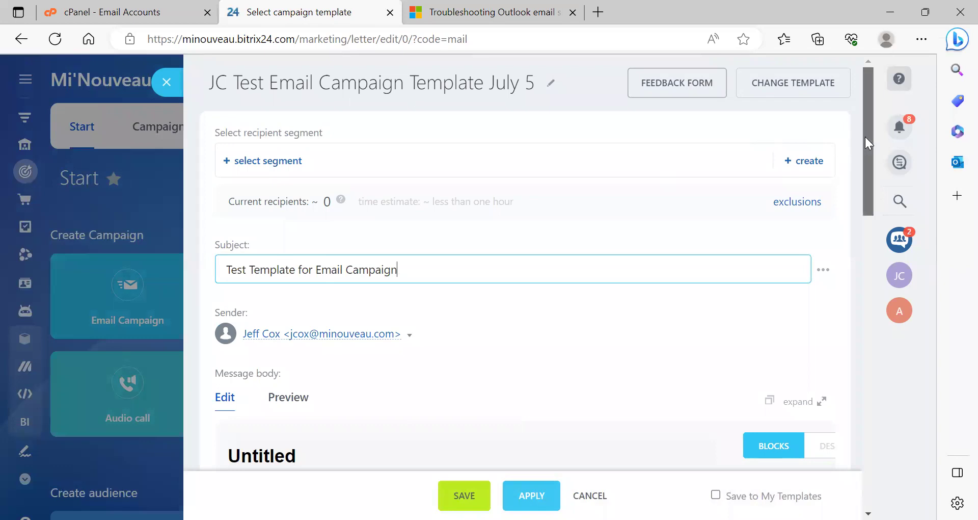
# Delete the header image, Learn more button, phone number, social links and unsubscribe notice blocks from the message body.
pyautogui.moveTo(865, 137); pyautogui.dragTo(859, 240)
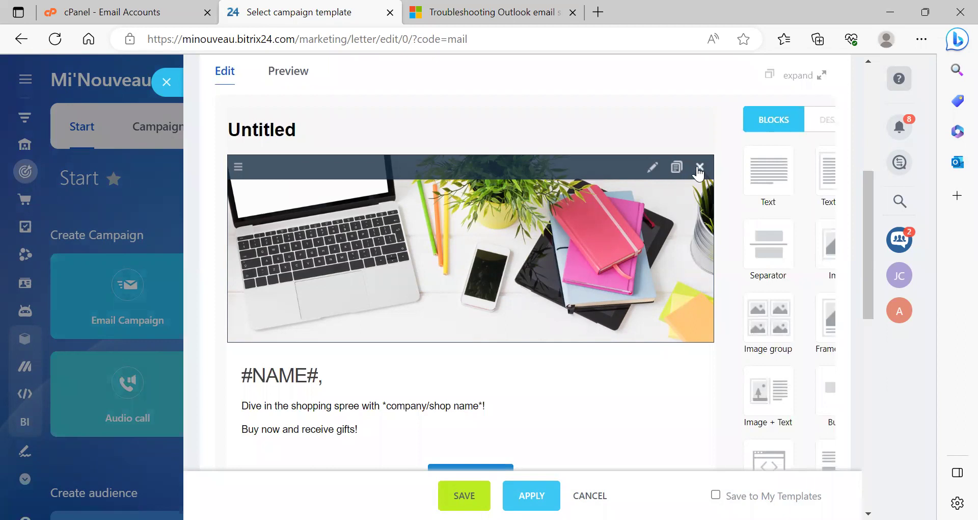
pyautogui.click(698, 169)
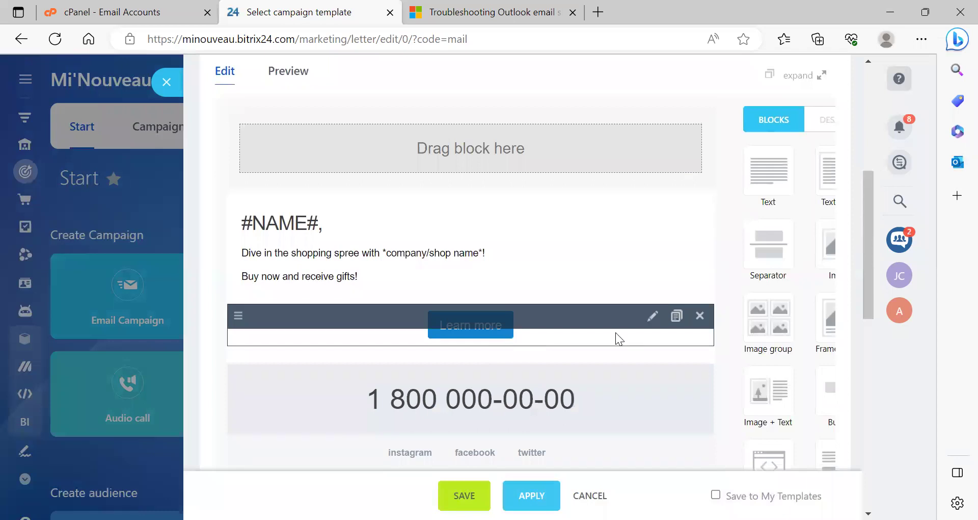
pyautogui.click(699, 316)
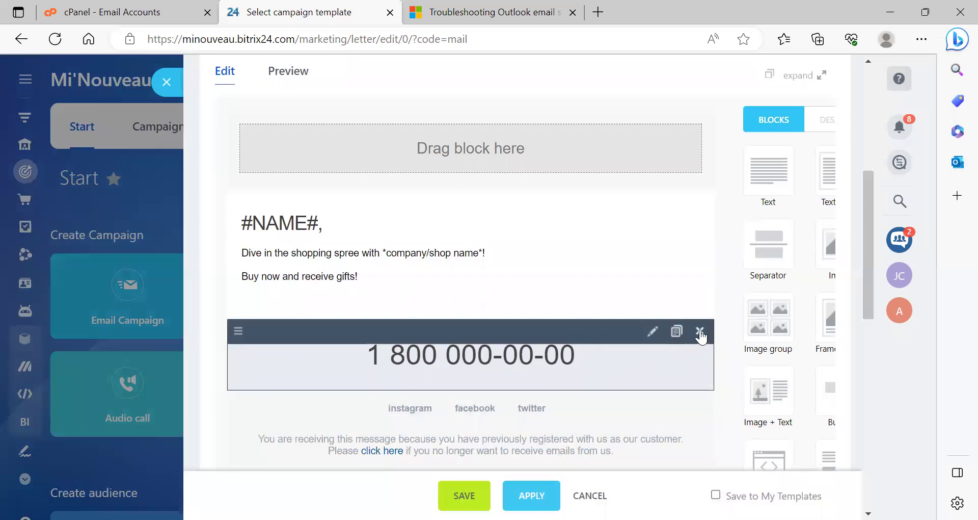
pyautogui.click(700, 333)
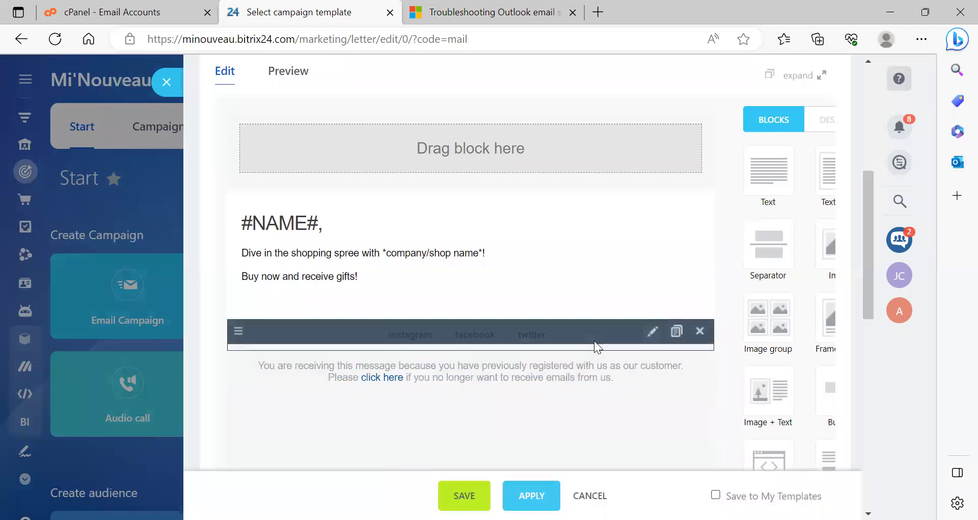
pyautogui.click(699, 332)
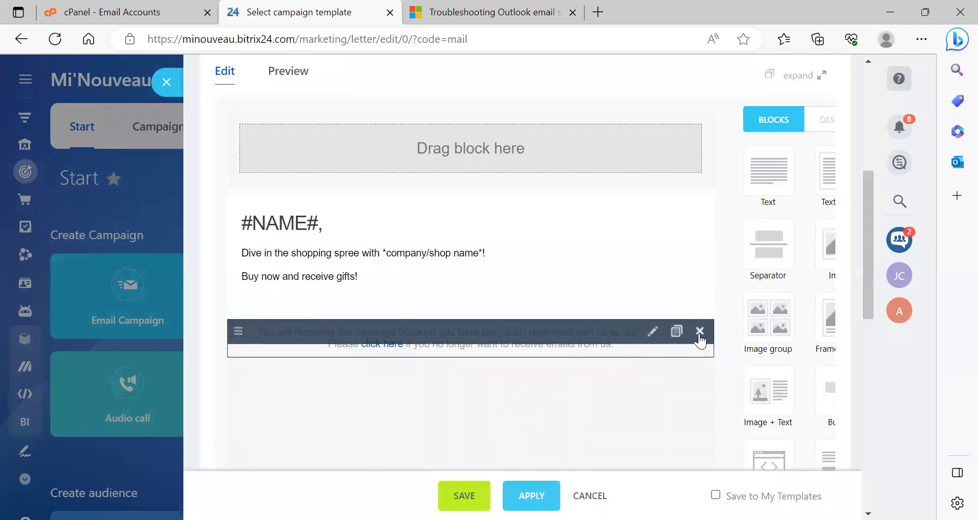
pyautogui.click(700, 332)
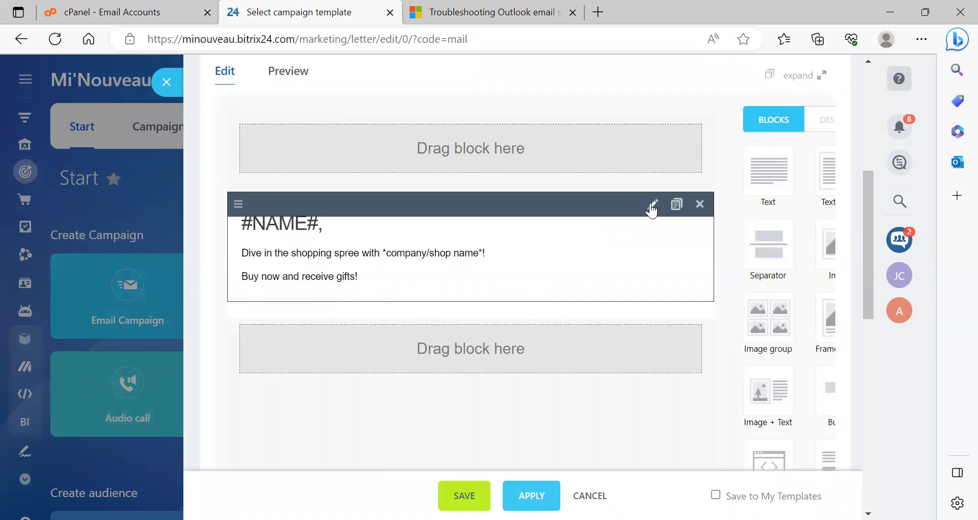
# Open the remaining text block for editing and change its greeting to "Hello #NAME#,".
pyautogui.click(652, 205)
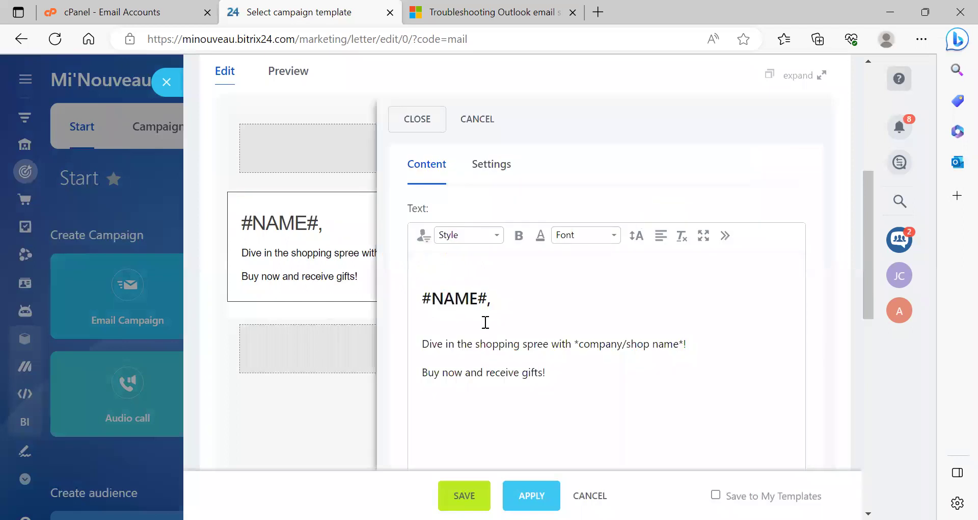
pyautogui.click(424, 297)
pyautogui.write('Hello')
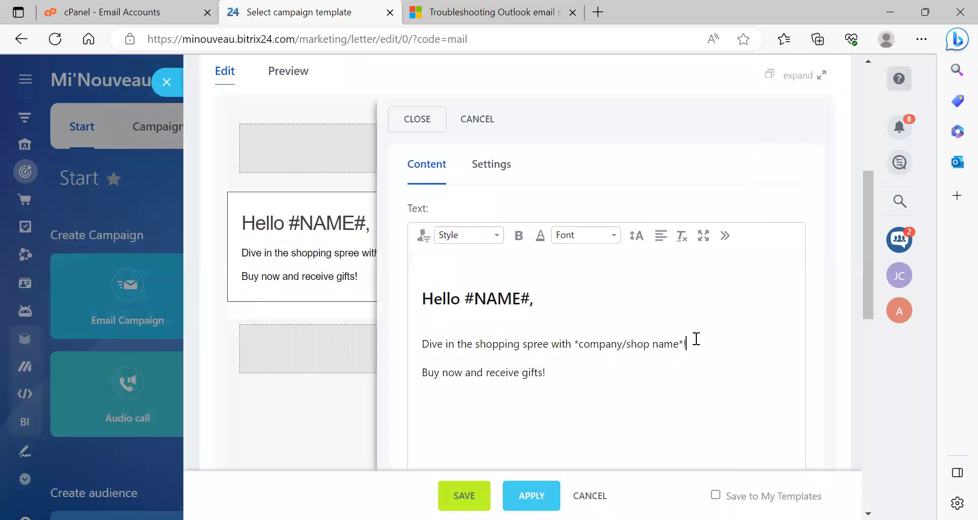
# Replace the first body line below the greeting with "I am testing my new email template.".
pyautogui.moveTo(695, 340); pyautogui.dragTo(408, 343)
pyautogui.write('Thi')
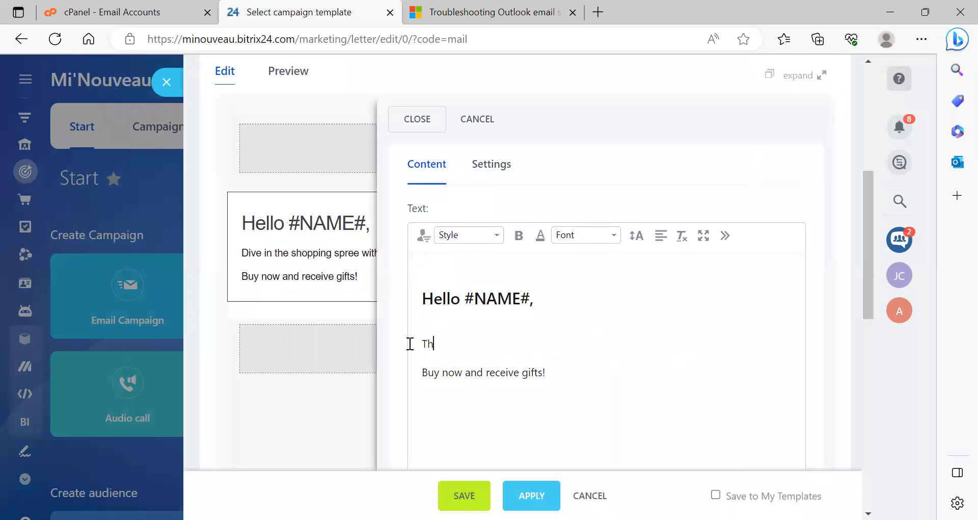
pyautogui.press('BackSpace')
pyautogui.press('BackSpace')
pyautogui.press('BackSpace')
pyautogui.write('I am test')
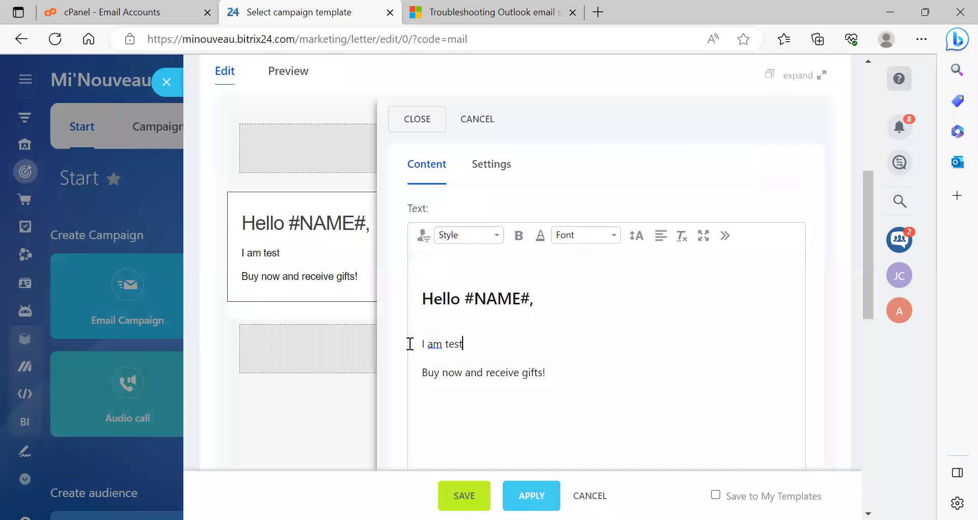
pyautogui.write('ing my new e')
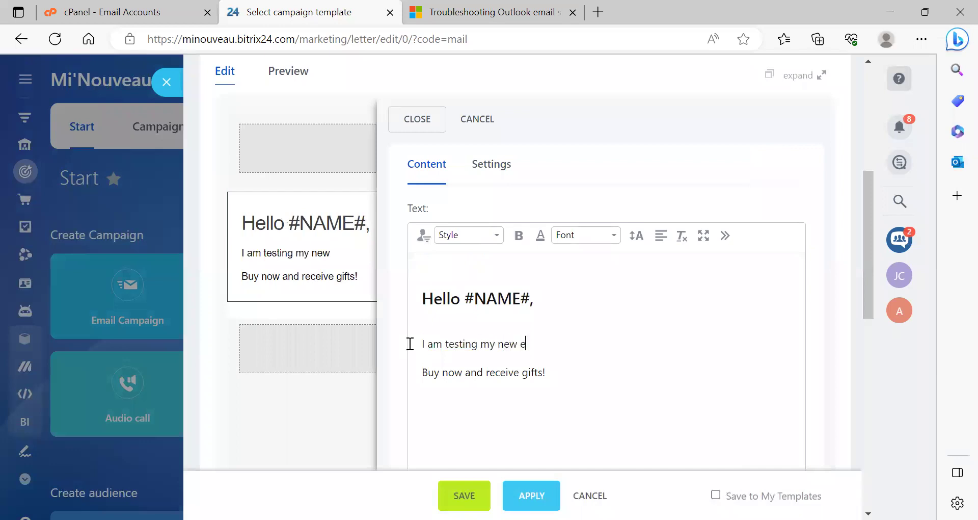
pyautogui.write('mail template.')
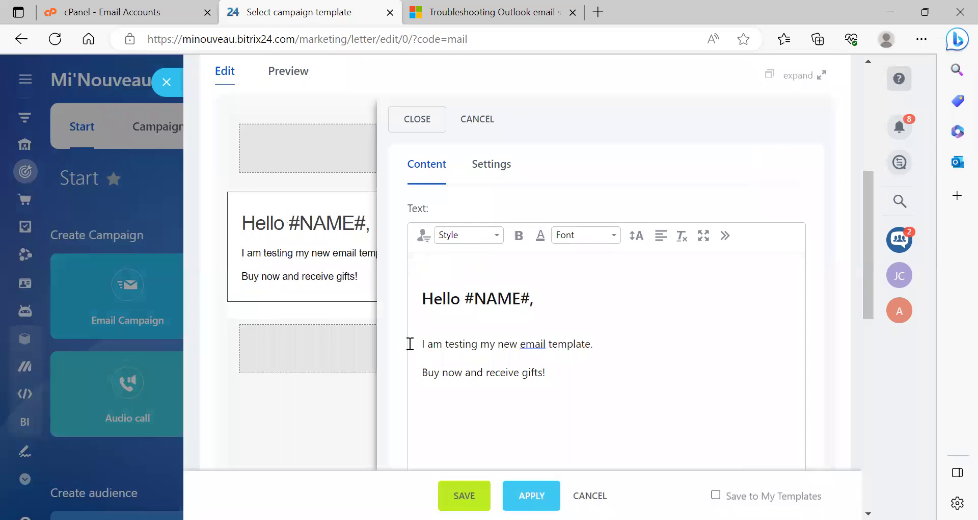
# Add "Hope you like it.", "Sincerely," and "#SENDER#" on successive lines before the remaining promotional text.
pyautogui.press('Down')
pyautogui.write('Hope you like li')
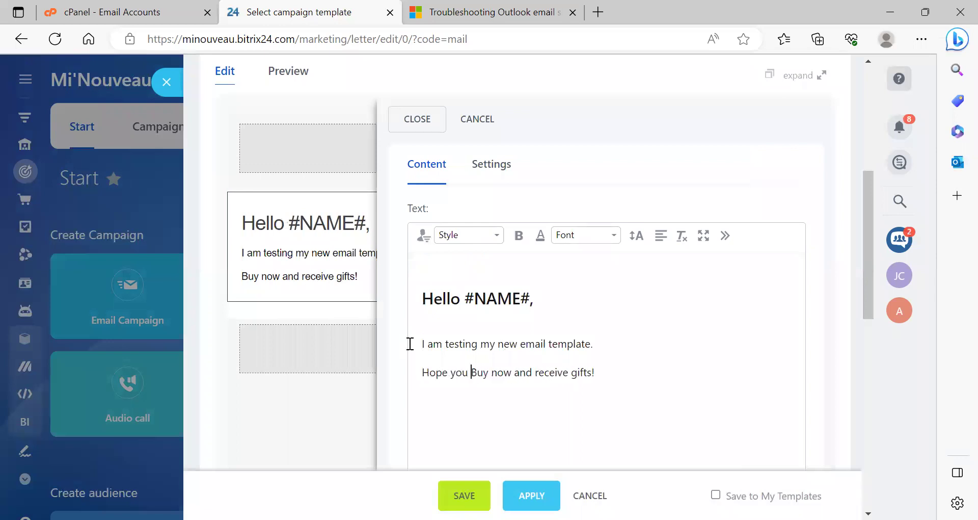
pyautogui.write('t.')
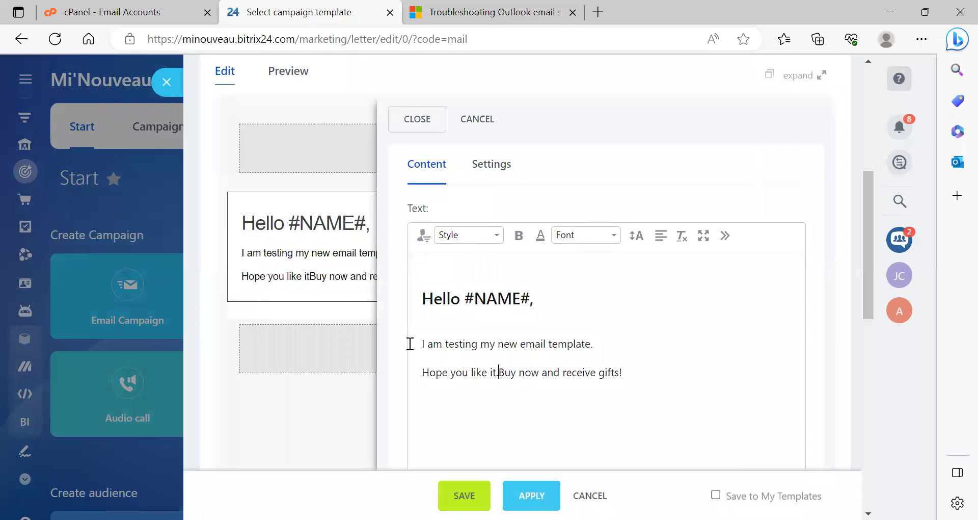
pyautogui.press('Return')
pyautogui.write('Sincerely,')
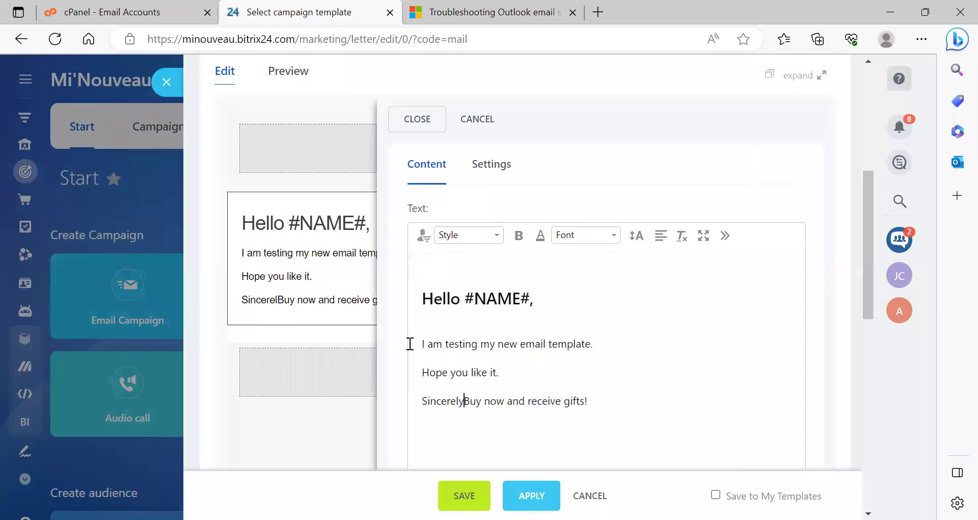
pyautogui.press('Return')
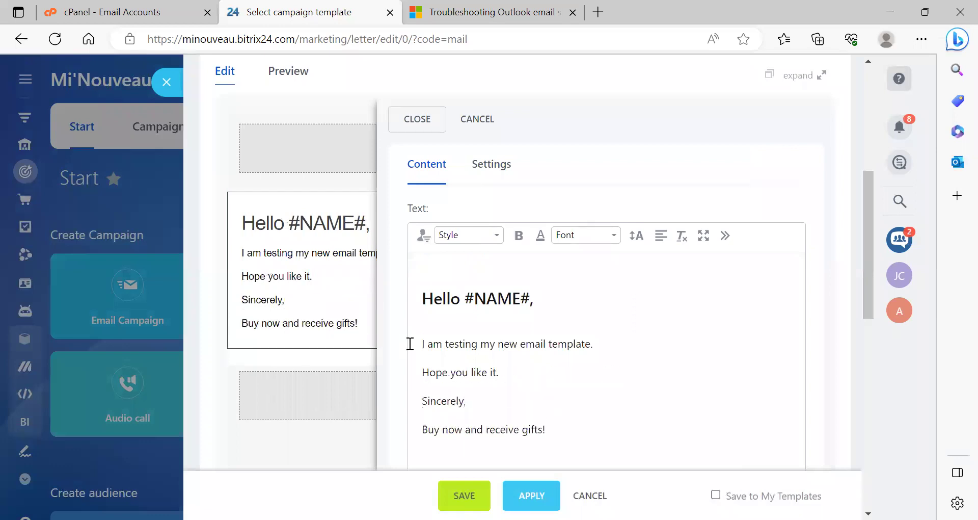
pyautogui.write('#SENDER')
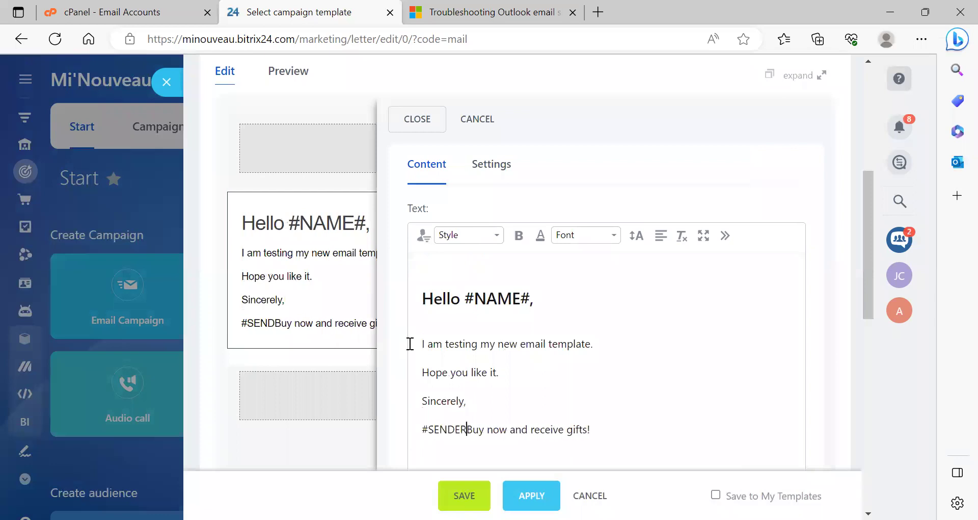
pyautogui.write('#')
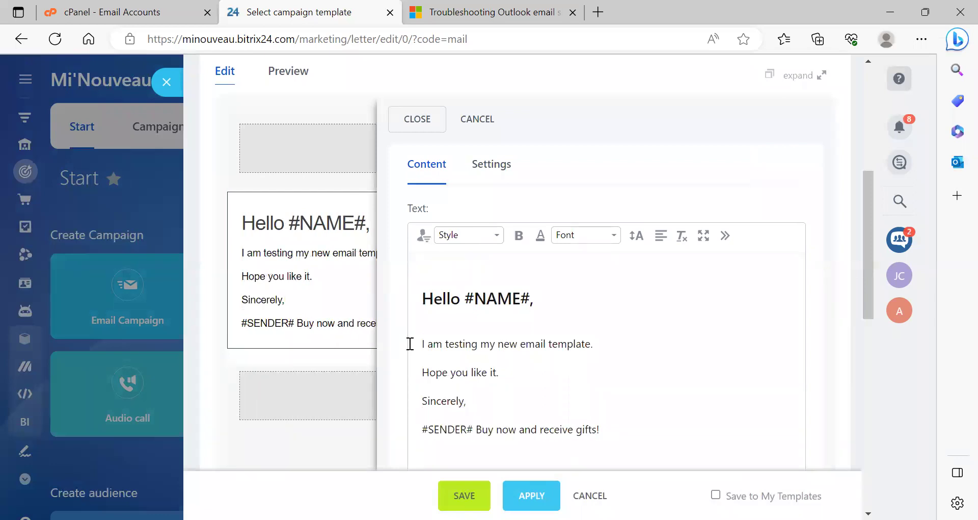
# Delete the leftover text "Buy now and receive gifts!" after the #SENDER# placeholder.
pyautogui.hotkey('shift', 'Right')
pyautogui.hotkey('shift', 'Right')
pyautogui.hotkey('shift', 'Right')
pyautogui.hotkey('shift', 'Right')
pyautogui.hotkey('shift', 'Right')
pyautogui.hotkey('shift', 'Right')
pyautogui.hotkey('shift', 'Right')
pyautogui.hotkey('shift', 'Right')
pyautogui.hotkey('shift', 'Right')
pyautogui.hotkey('shift', 'Right')
pyautogui.hotkey('shift', 'Right')
pyautogui.hotkey('shift', 'Right')
pyautogui.hotkey('shift', 'Right')
pyautogui.hotkey('shift', 'Right')
pyautogui.hotkey('shift', 'Right')
pyautogui.hotkey('shift', 'Right')
pyautogui.hotkey('shift', 'Right')
pyautogui.hotkey('shift', 'Right')
pyautogui.hotkey('shift', 'Right')
pyautogui.hotkey('shift', 'Right')
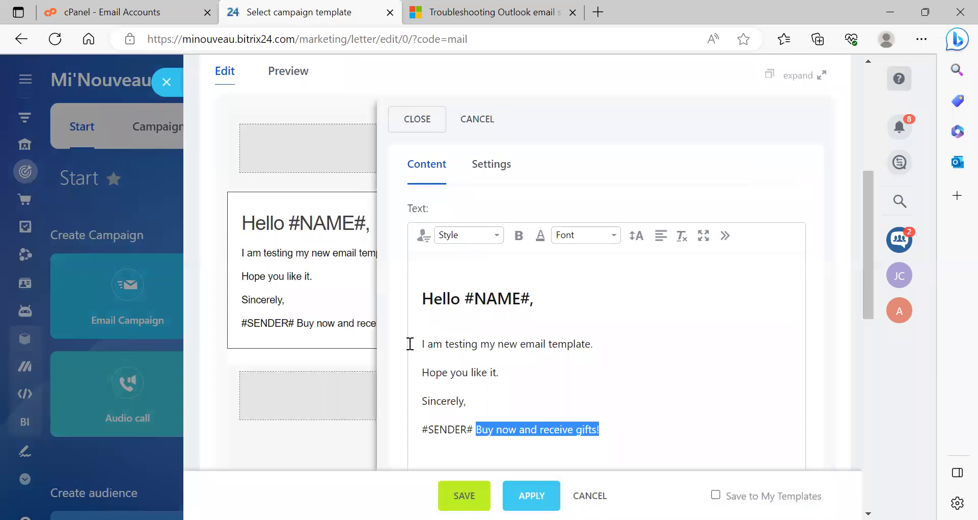
pyautogui.press('Delete')
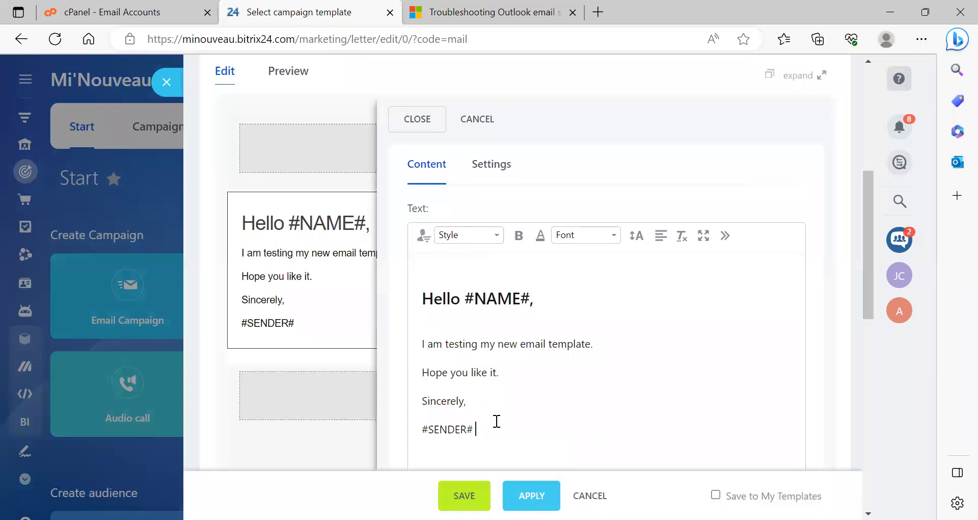
# Remove the #NAME# placeholder from the greeting, keeping the comma, and apply the changes to the campaign.
pyautogui.click(531, 298)
pyautogui.press('BackSpace')
pyautogui.press('BackSpace')
pyautogui.press('BackSpace')
pyautogui.press('BackSpace')
pyautogui.press('BackSpace')
pyautogui.press('BackSpace')
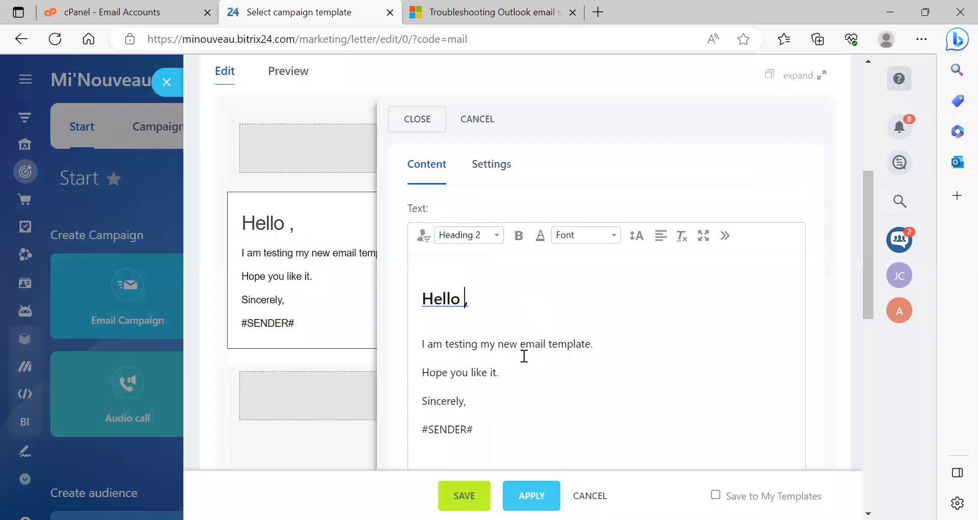
pyautogui.click(552, 340)
pyautogui.click(531, 495)
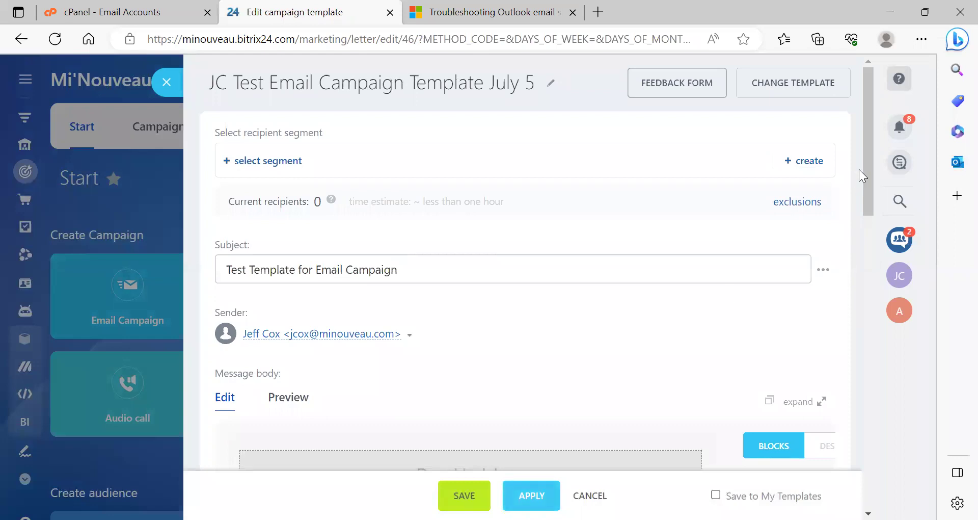
# Insert the Contact First name placeholder at the end of the email subject.
pyautogui.moveTo(866, 165); pyautogui.dragTo(865, 201)
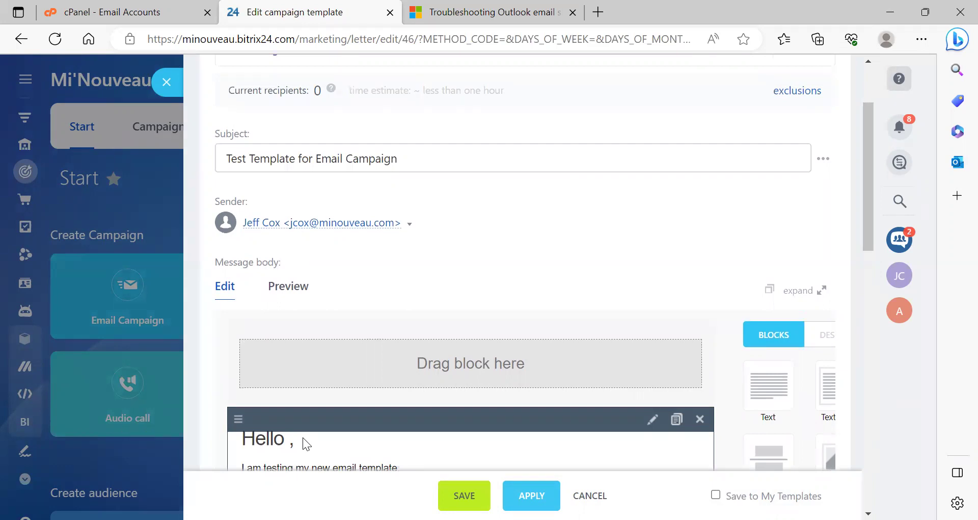
pyautogui.click(823, 163)
pyautogui.click(723, 136)
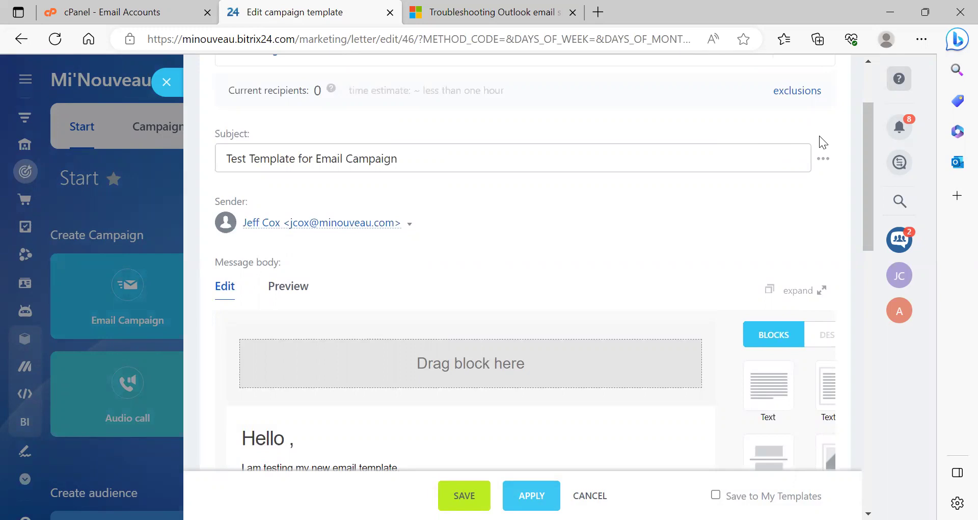
pyautogui.click(824, 163)
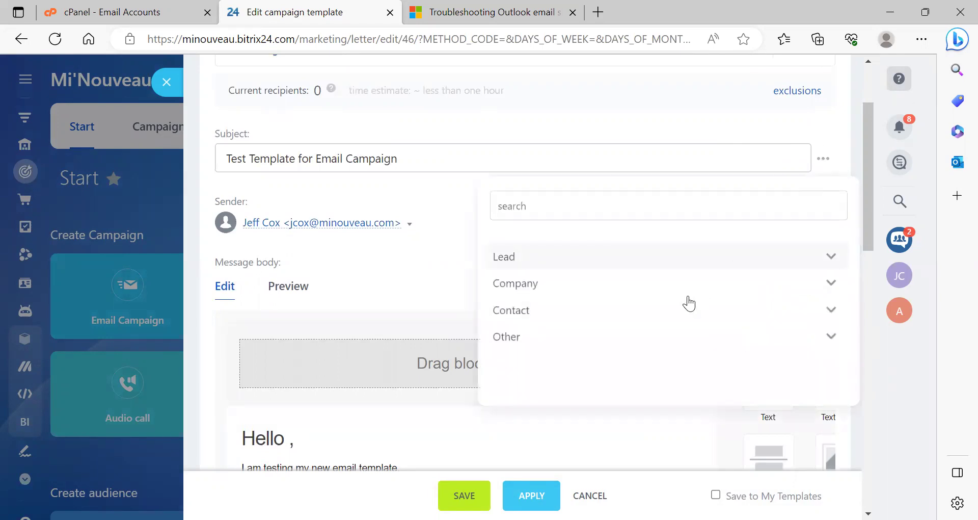
pyautogui.click(831, 311)
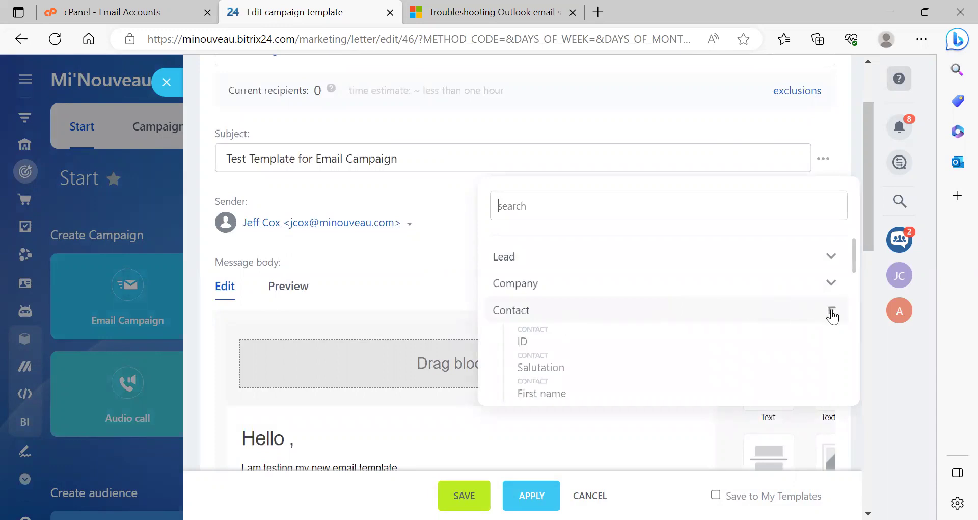
pyautogui.click(572, 393)
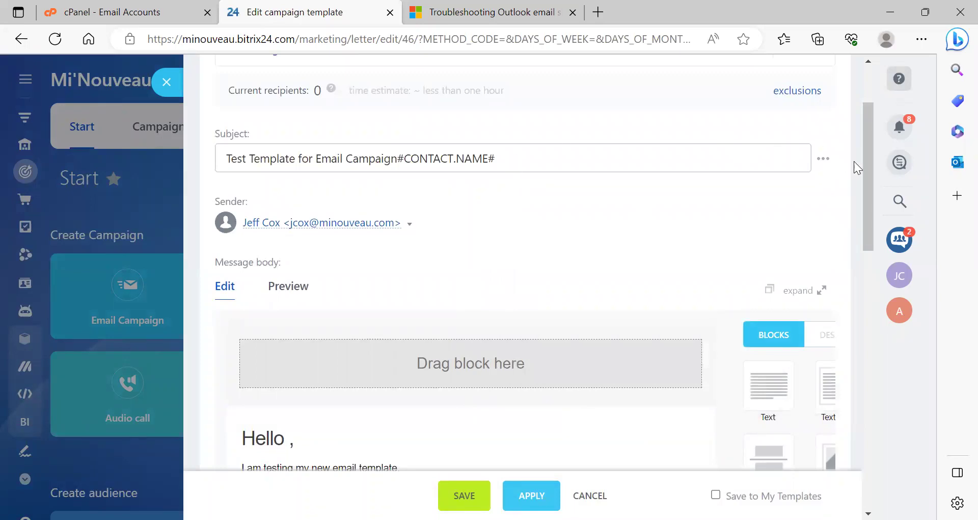
# Remove the #CONTACT.NAME# placeholder from the end of the email subject.
pyautogui.moveTo(868, 162); pyautogui.dragTo(871, 168)
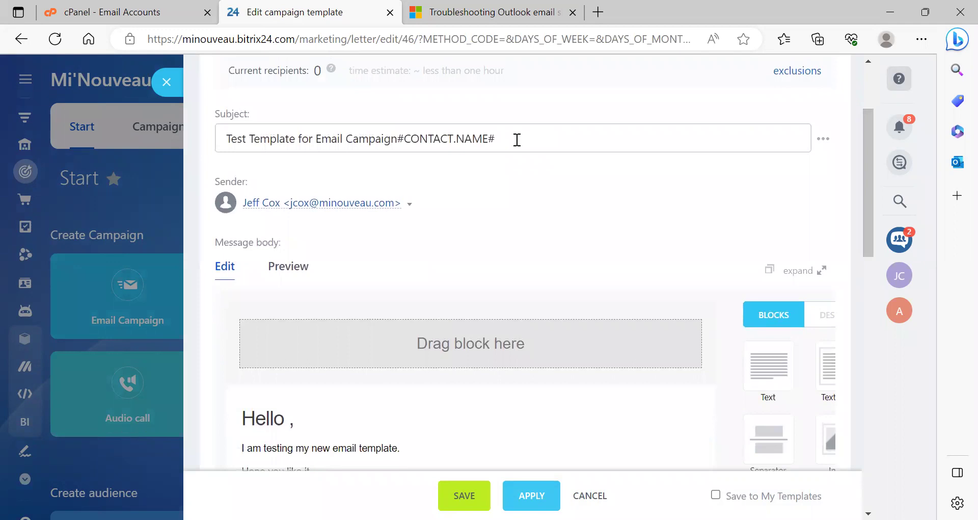
pyautogui.moveTo(515, 138); pyautogui.dragTo(400, 134)
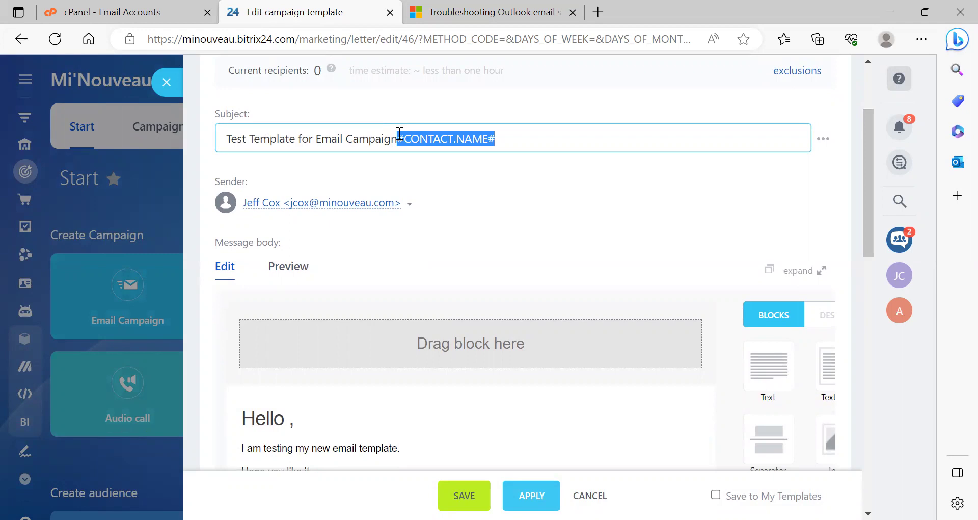
pyautogui.press('BackSpace')
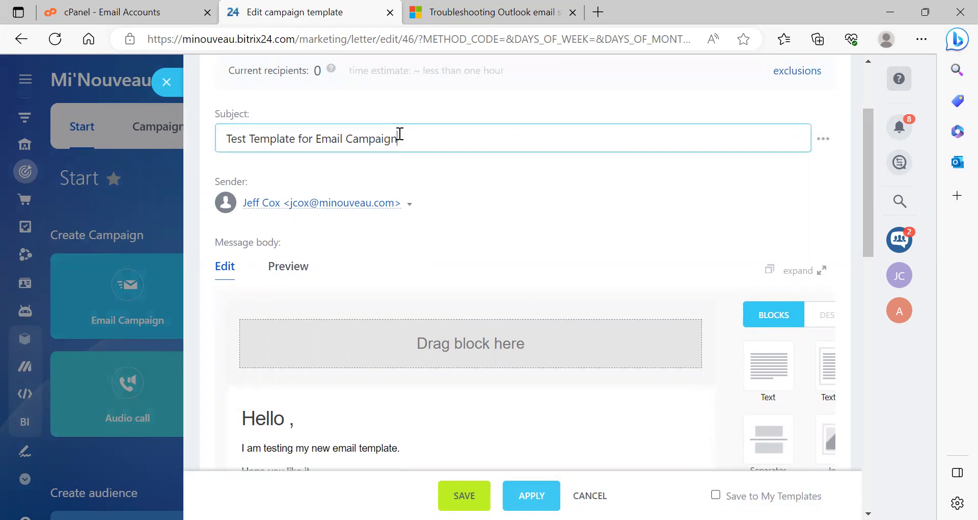
# Reopen the message's text block, change the greeting to "Hello #CONTACT.NAME#," and apply the changes.
pyautogui.moveTo(865, 180); pyautogui.dragTo(866, 201)
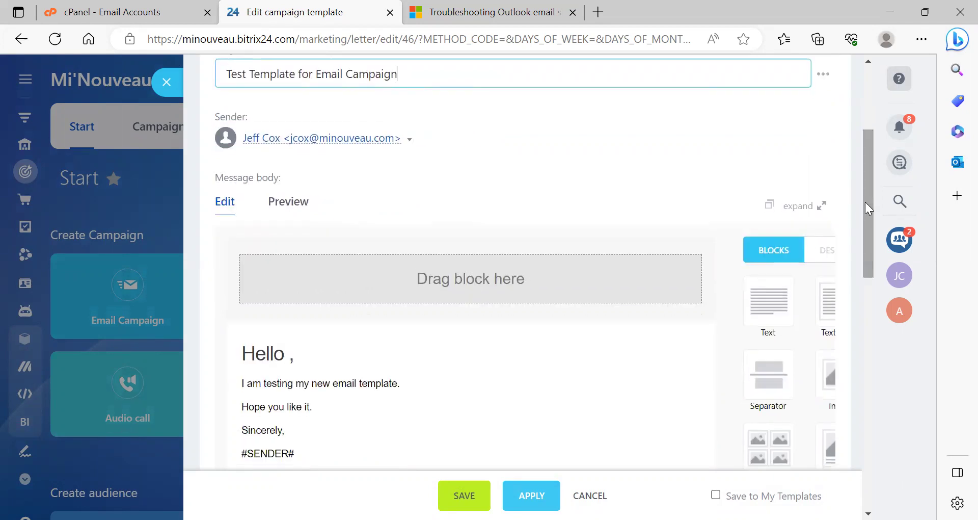
pyautogui.click(288, 357)
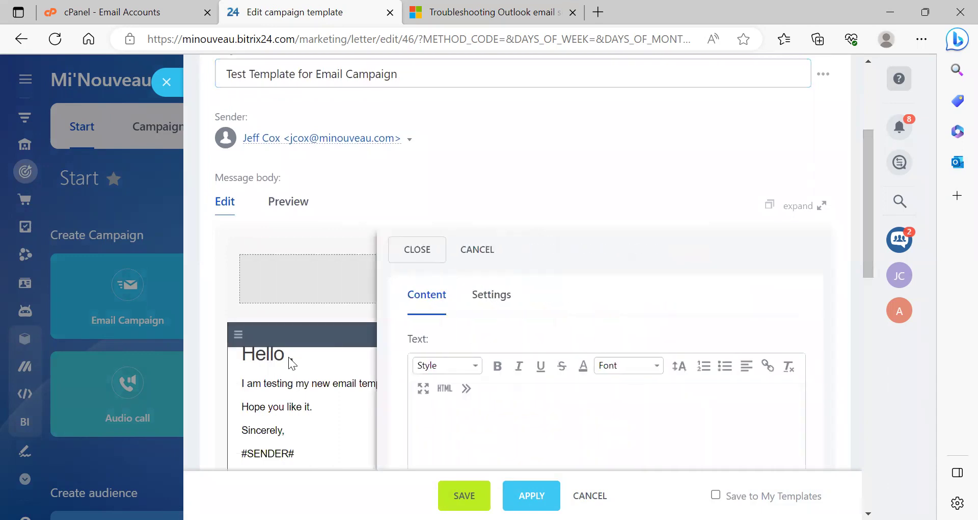
pyautogui.click(465, 430)
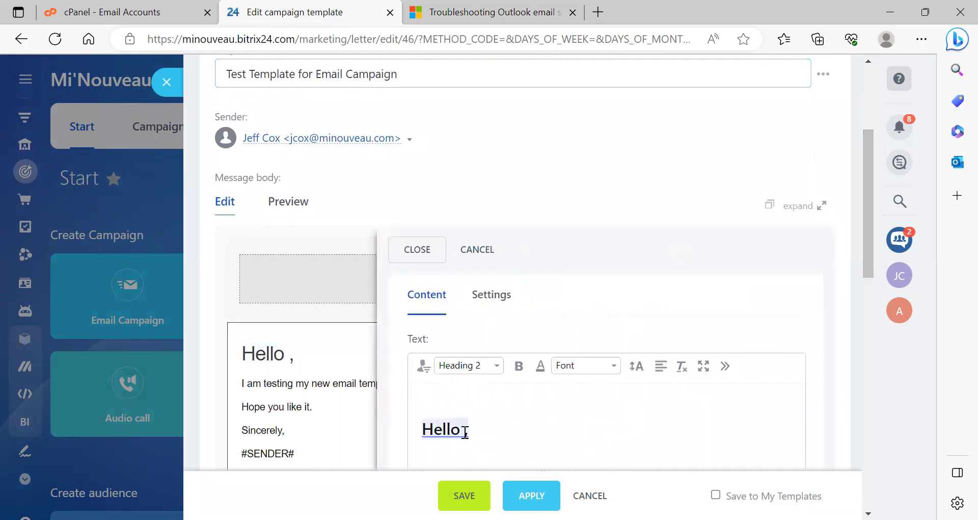
pyautogui.write('#CONTACT.NAME#,')
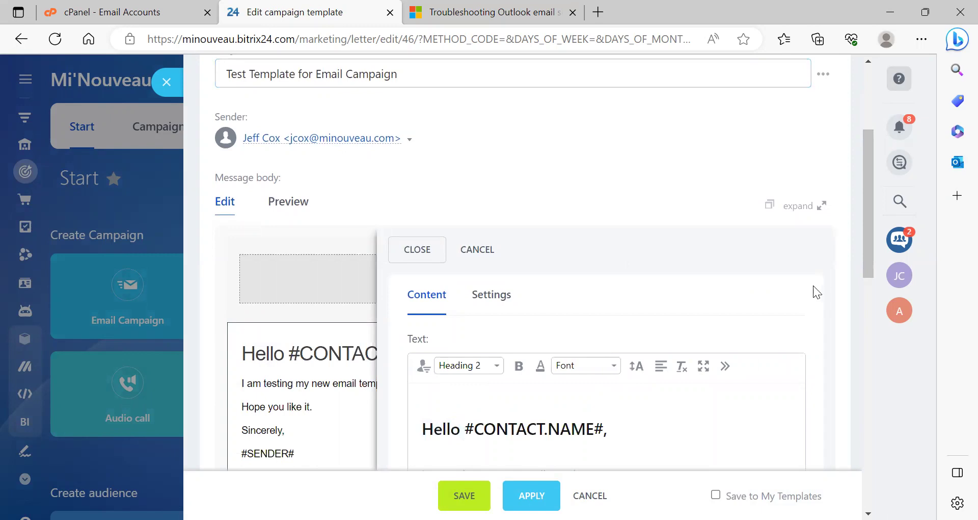
pyautogui.moveTo(868, 222); pyautogui.dragTo(861, 278)
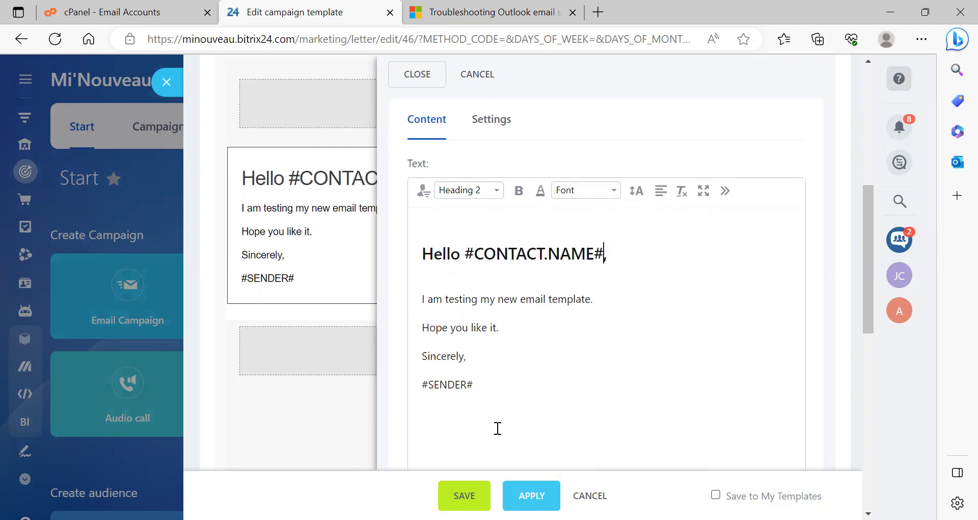
pyautogui.click(533, 493)
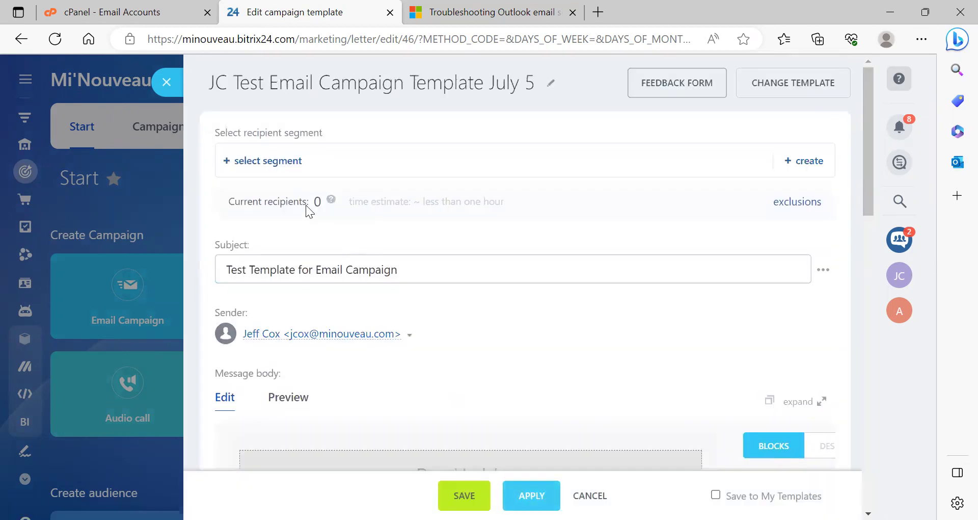
# Choose the personal test segment from the recent items as the recipient segment and apply the change.
pyautogui.click(261, 162)
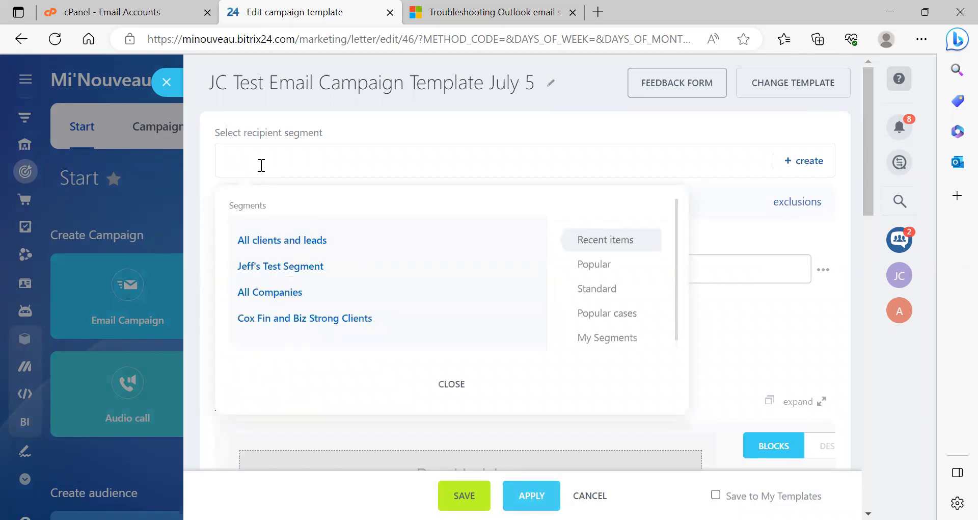
pyautogui.click(269, 270)
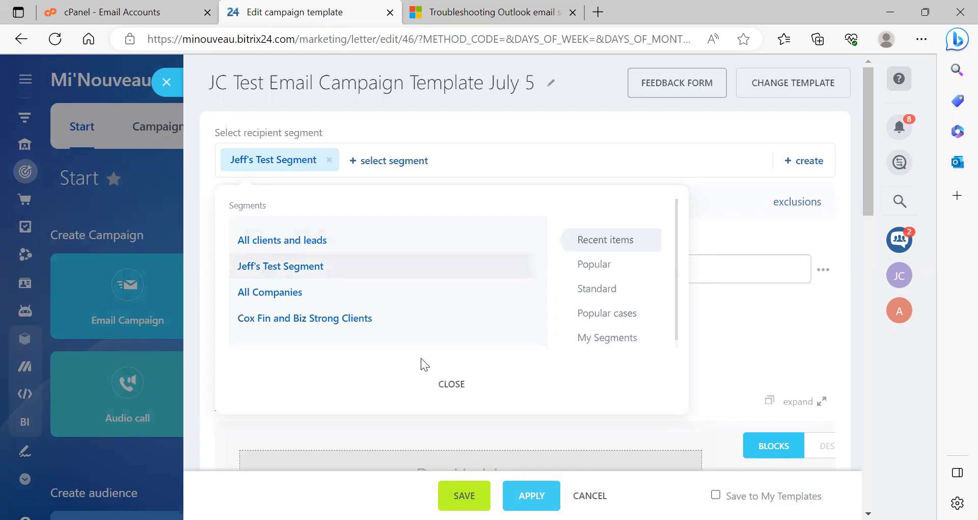
pyautogui.click(451, 383)
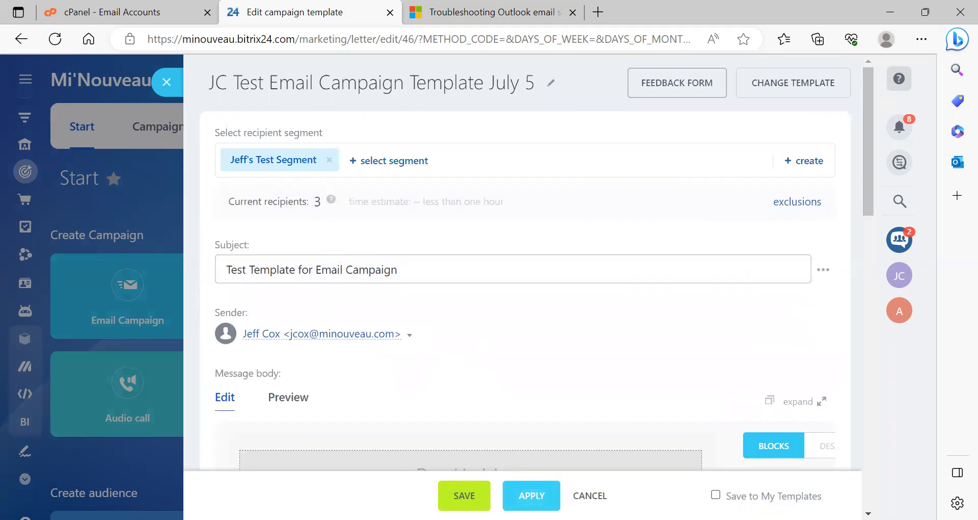
pyautogui.click(532, 495)
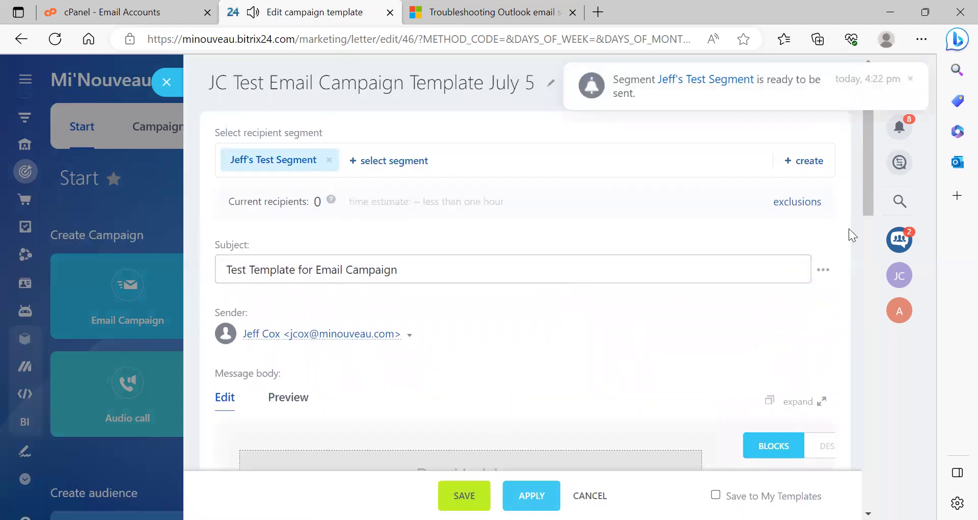
# Add the second listed email address to the test mode recipients and send the test message.
pyautogui.moveTo(864, 187); pyautogui.dragTo(859, 469)
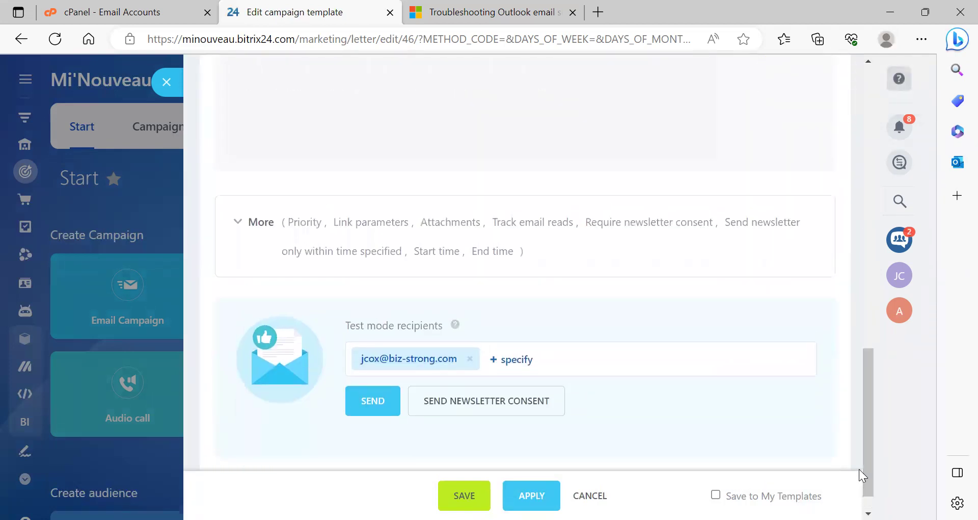
pyautogui.click(511, 360)
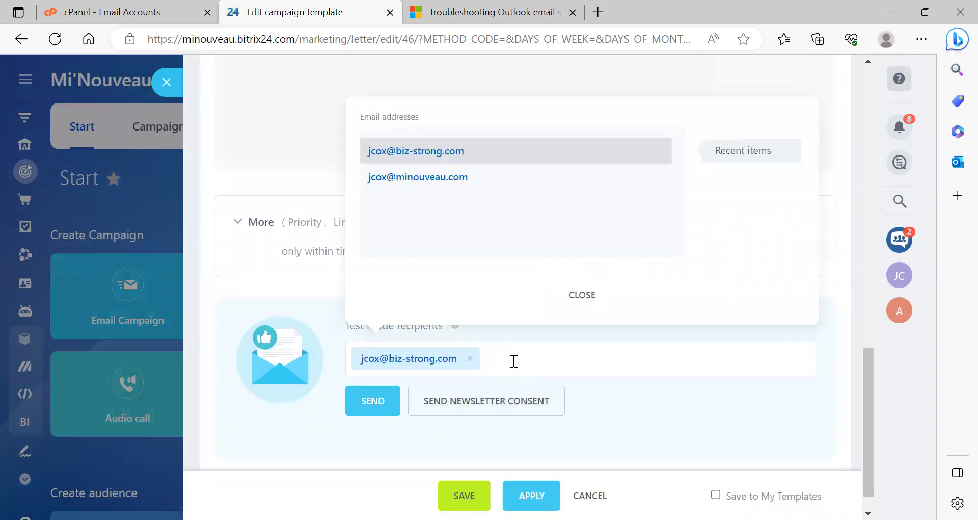
pyautogui.click(446, 185)
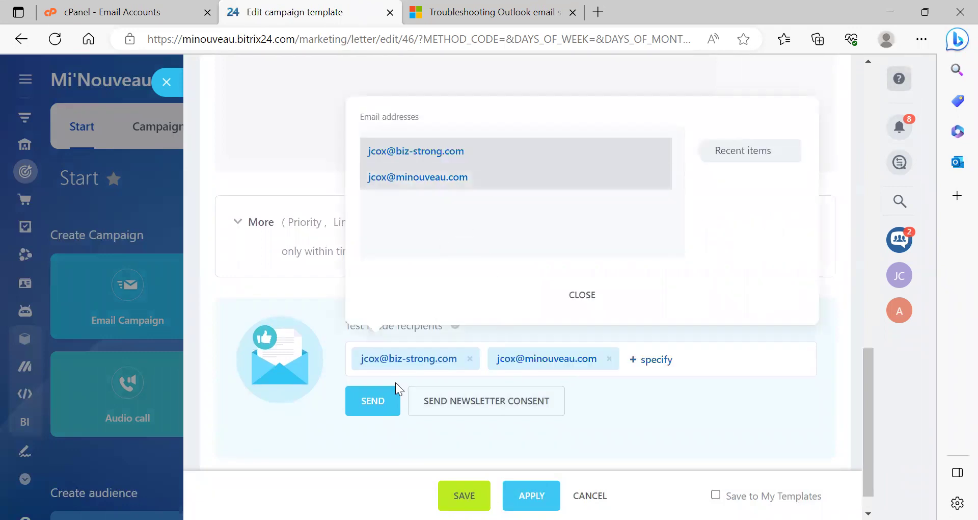
pyautogui.click(582, 297)
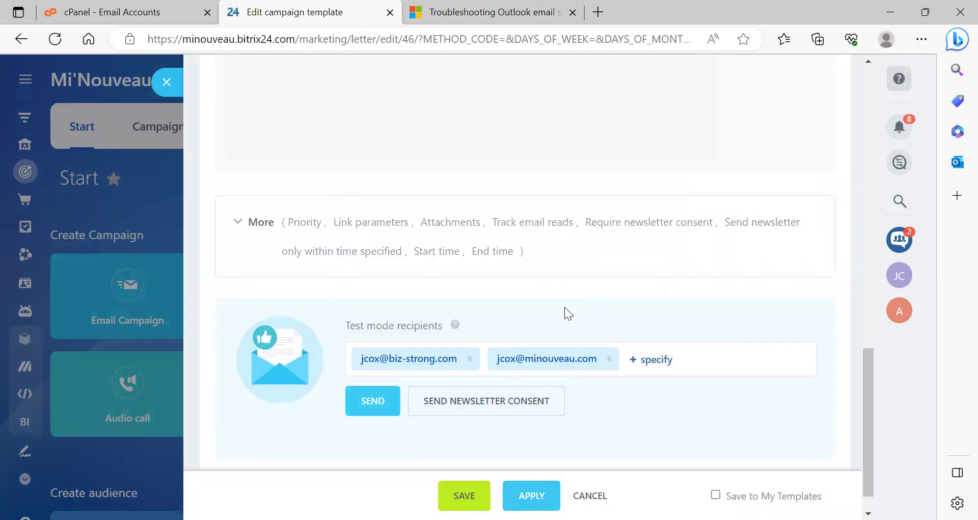
pyautogui.click(374, 405)
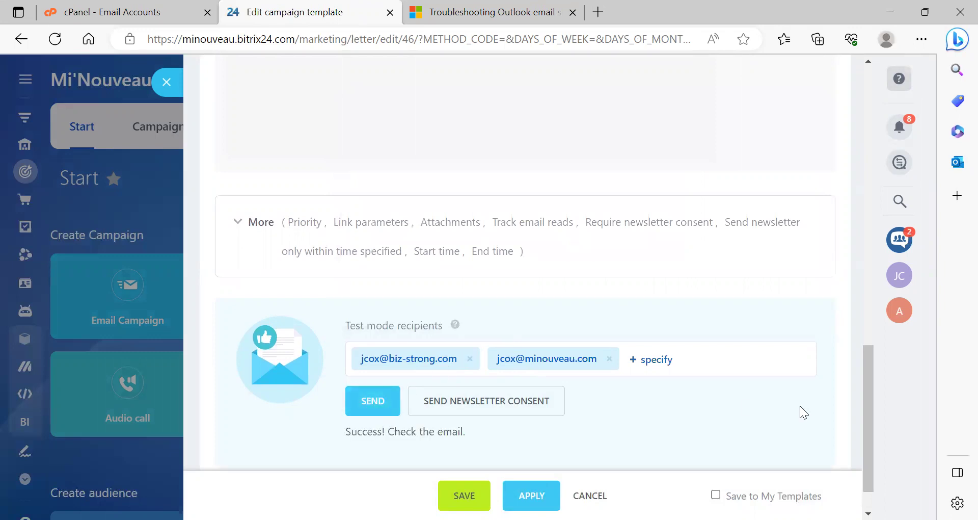
pyautogui.moveTo(864, 414); pyautogui.dragTo(825, 209)
pyautogui.moveTo(519, 322)
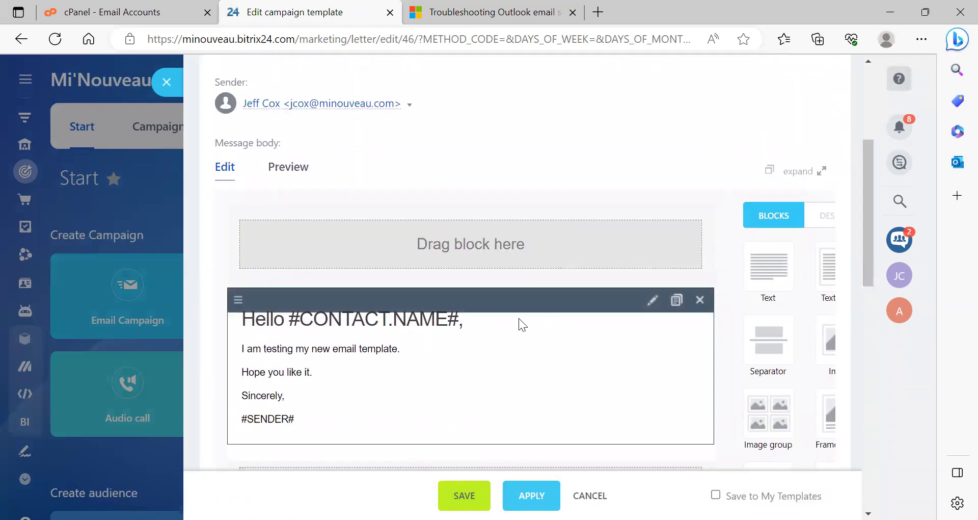